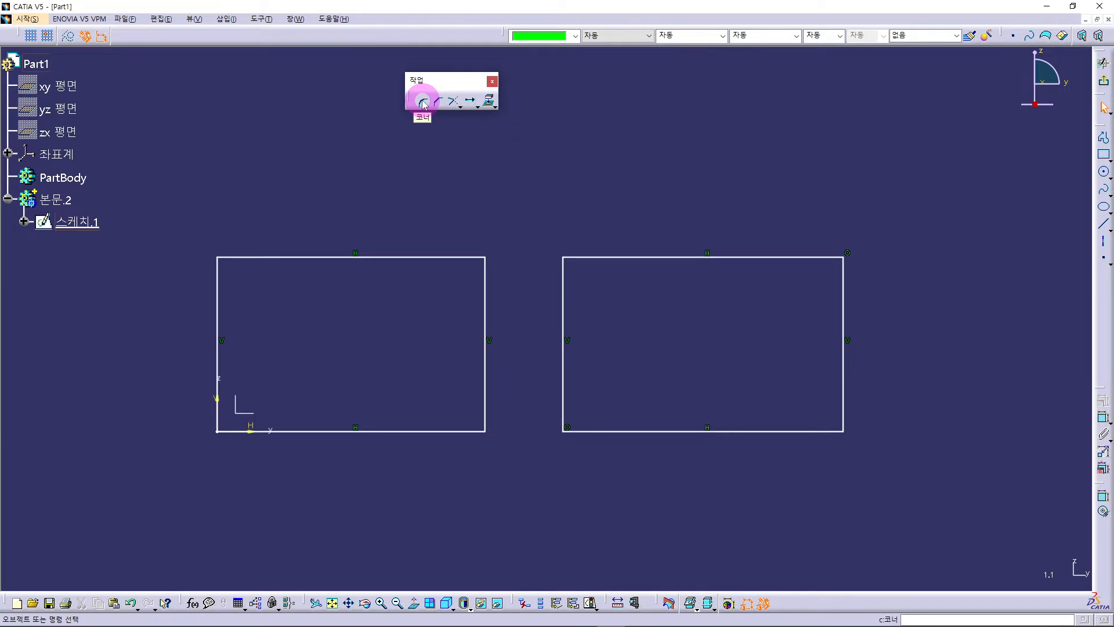
Step: Round the left rectangle's upper-left corner with both edges trimmed, and set the corner radius to 10 mm
left_click(423, 103)
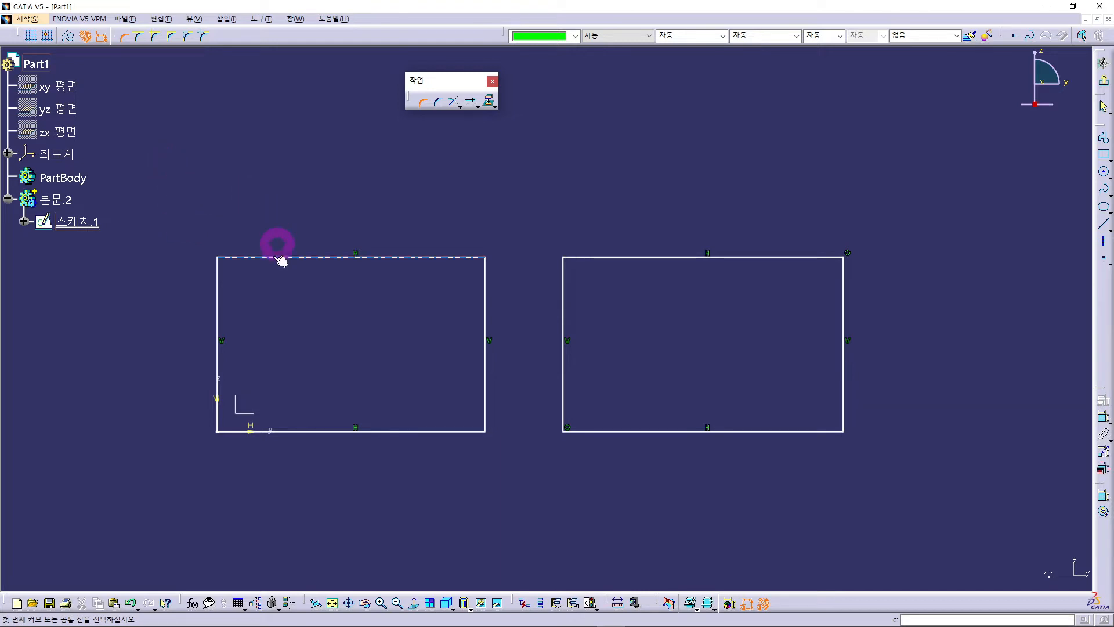
left_click(243, 267)
left_click(219, 283)
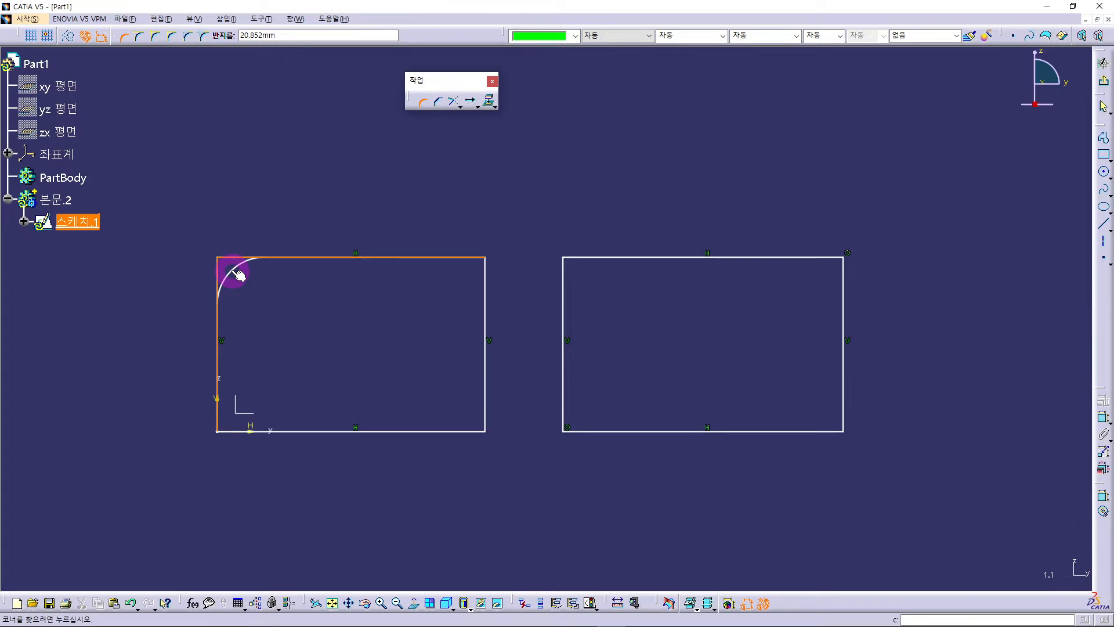
left_click(237, 273)
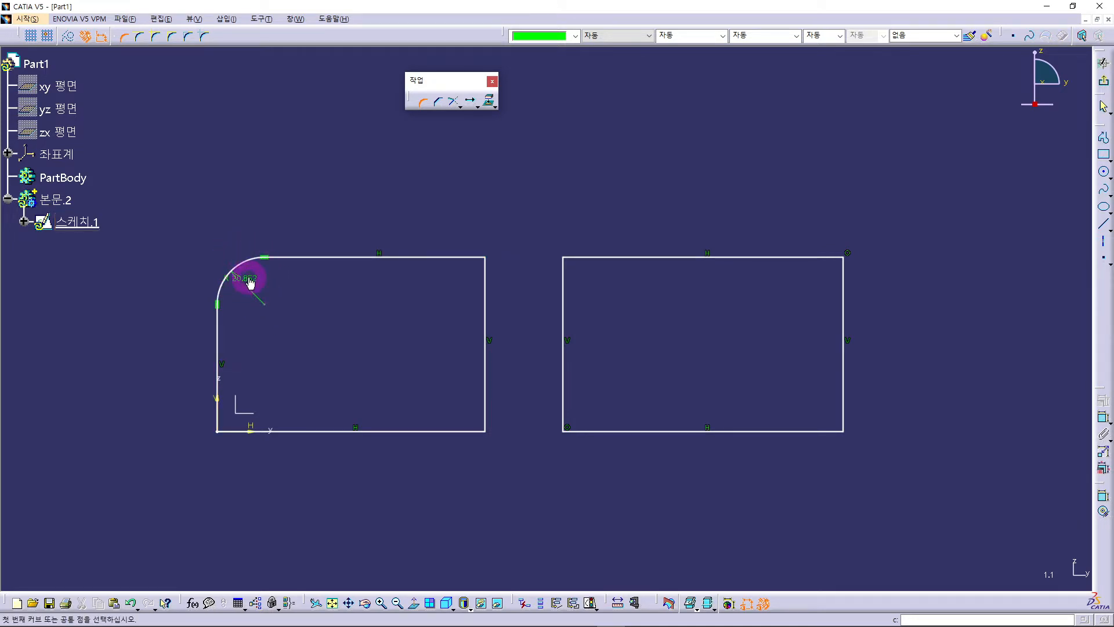
double_click(251, 283)
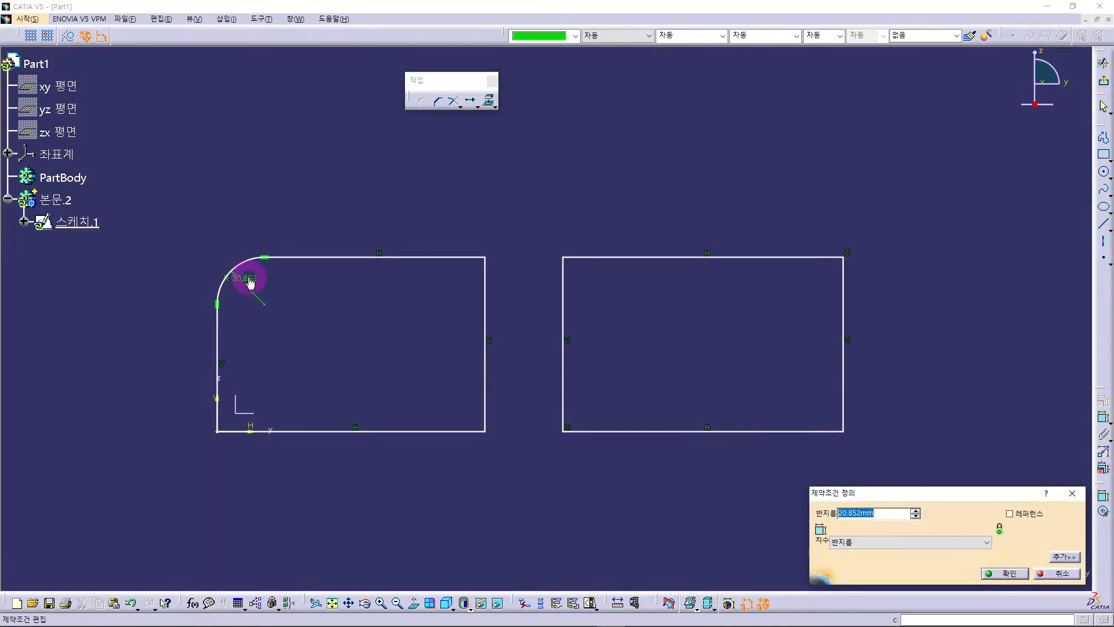
type("10")
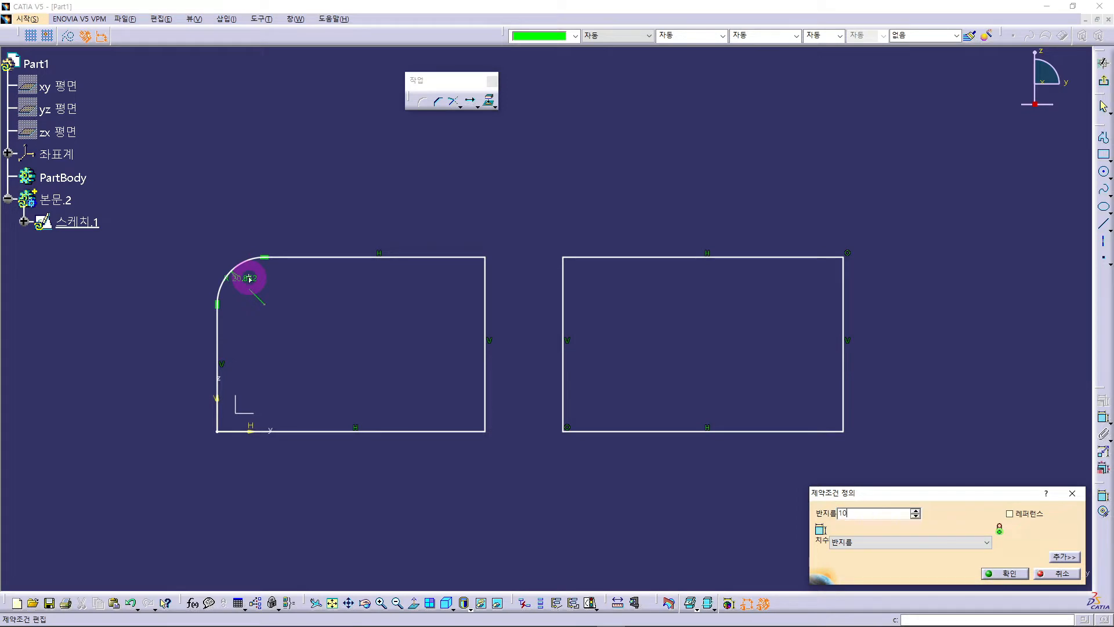
key("Return")
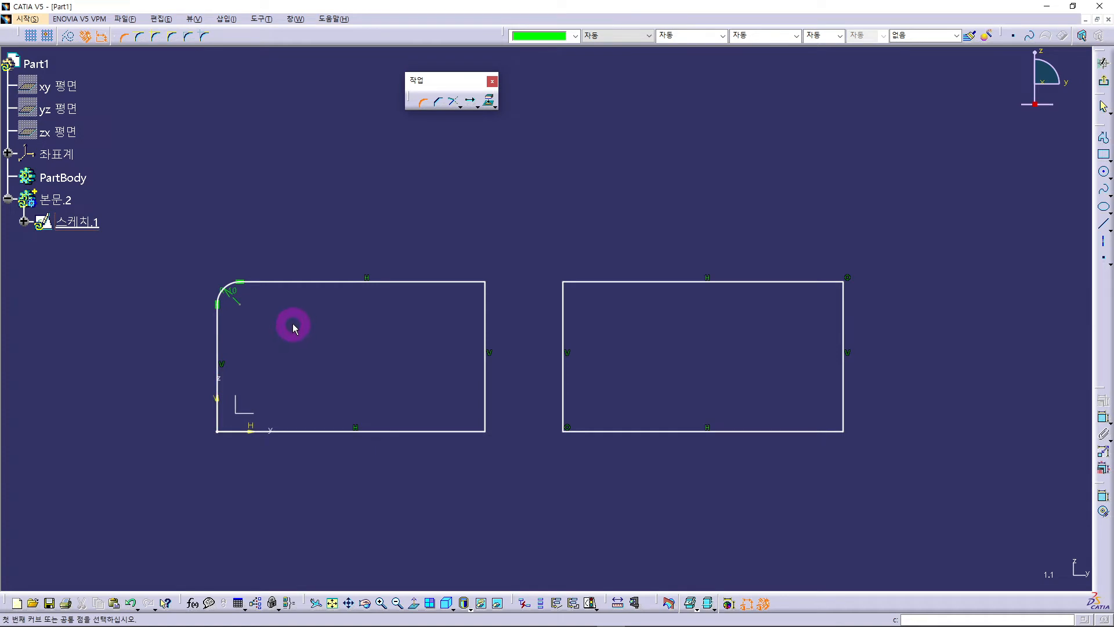
Step: Round the left rectangle's upper-right corner, trimming only the first-selected top edge, and set its radius to 10 mm
left_click(138, 38)
left_click(452, 282)
left_click(486, 319)
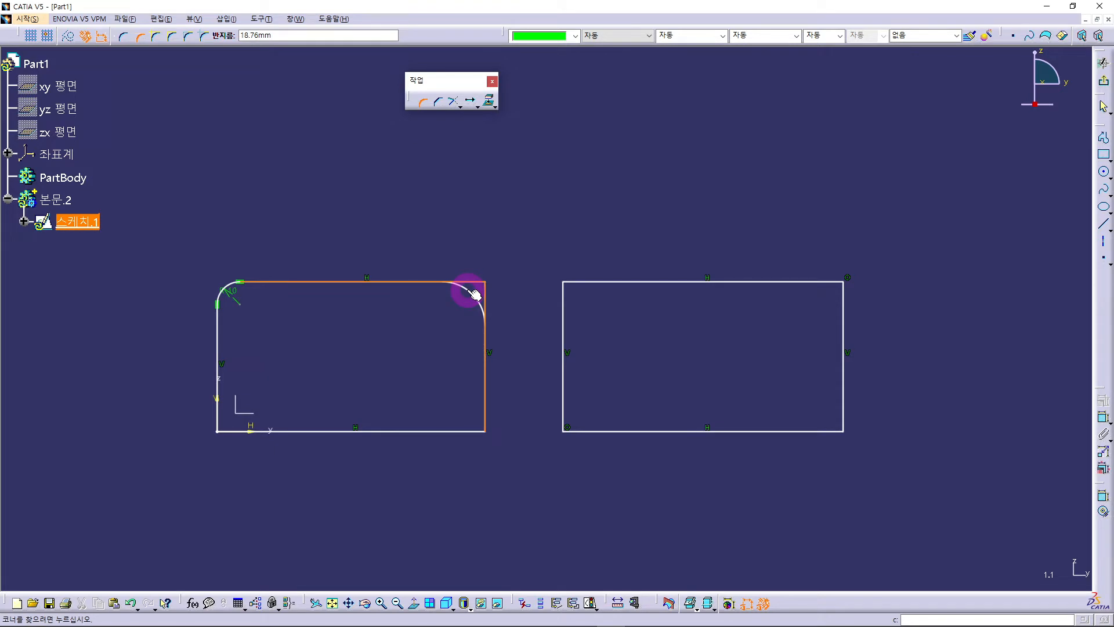
left_click(472, 293)
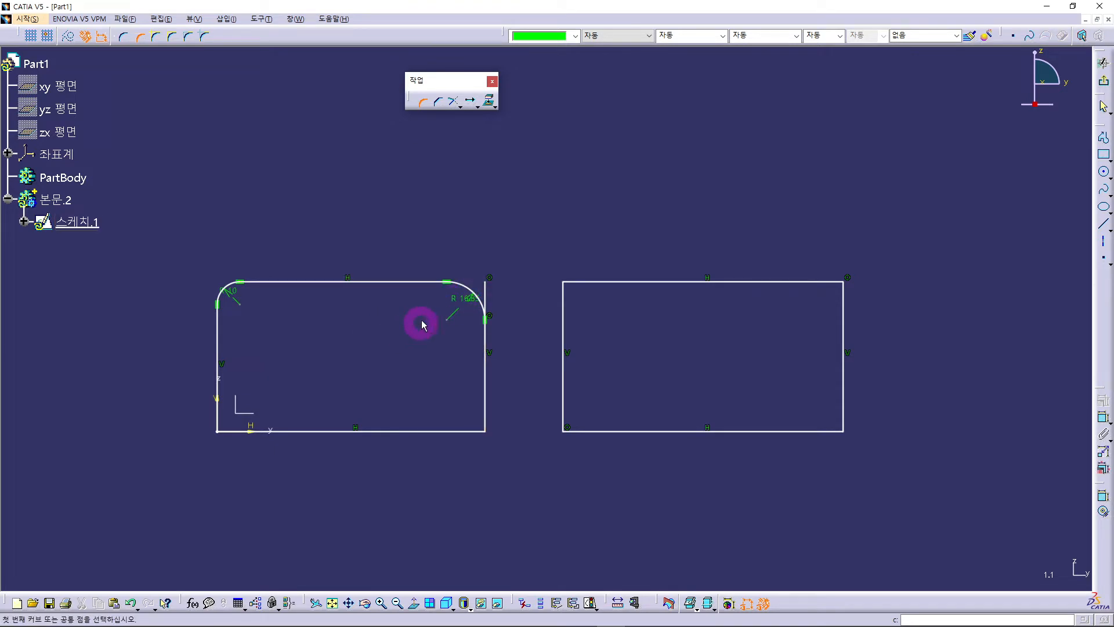
double_click(463, 301)
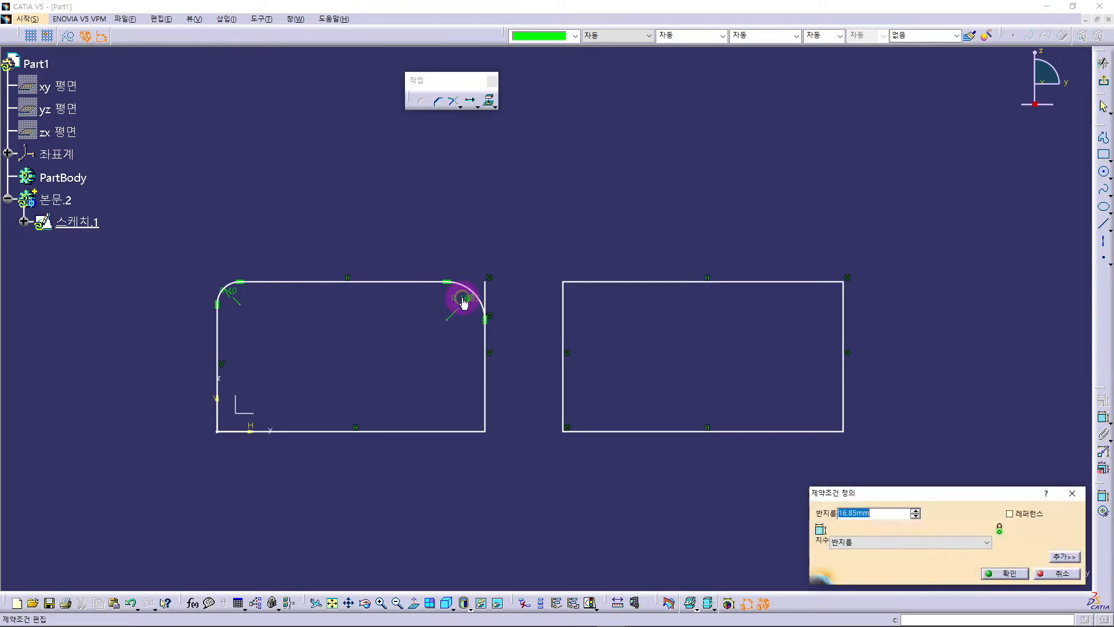
type("10")
key("Return")
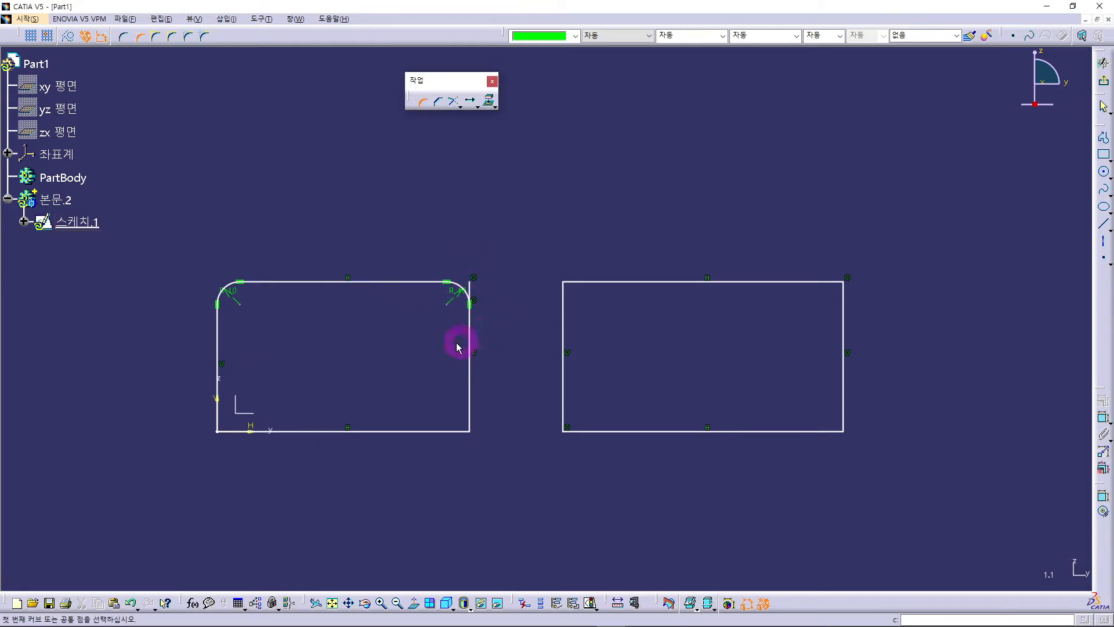
Step: Round the left rectangle's lower-right corner without trimming either edge, and set its radius to 20 mm
left_click(141, 38)
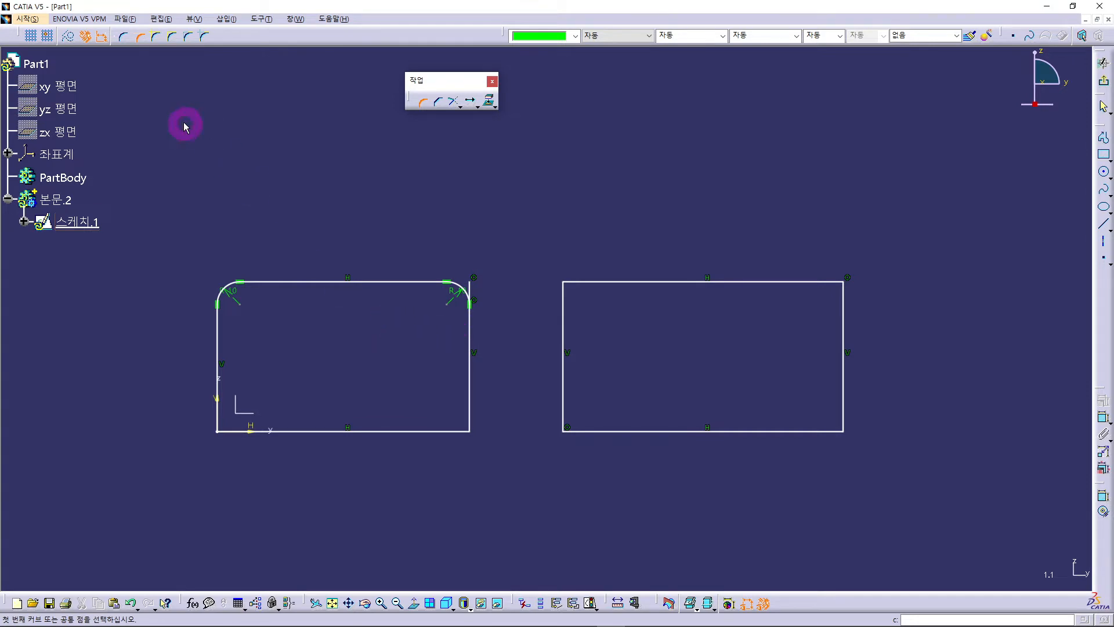
left_click(155, 36)
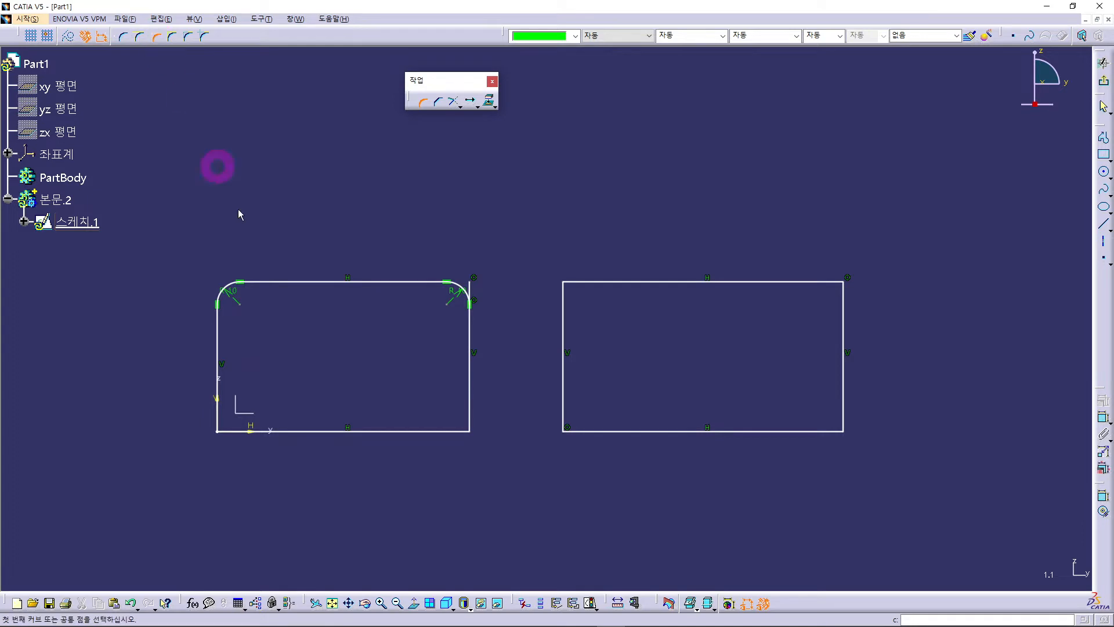
left_click(429, 432)
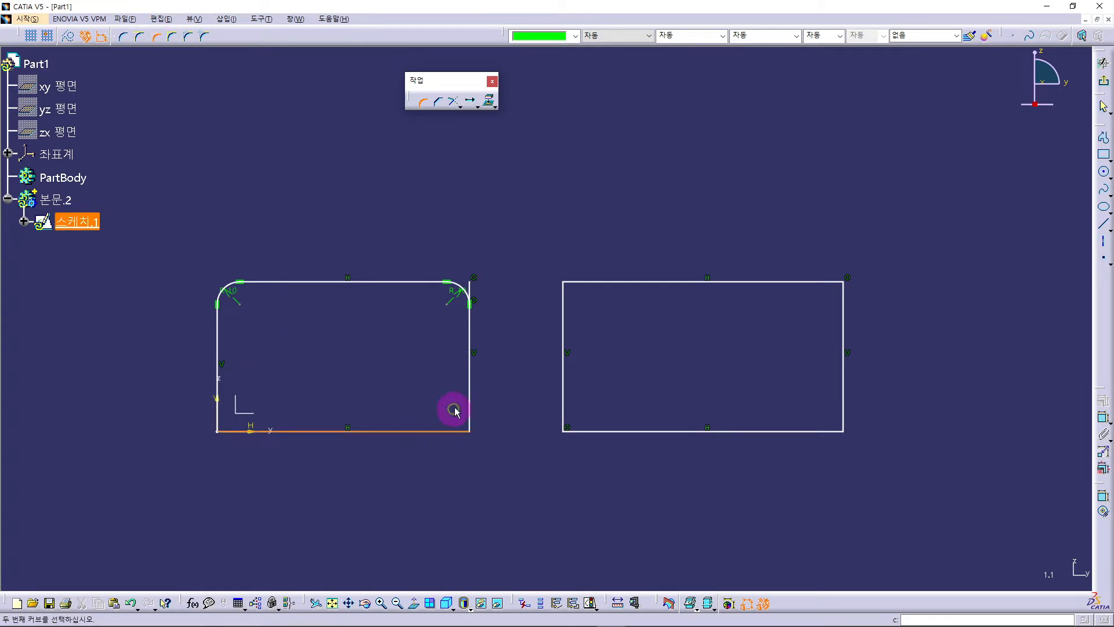
left_click(468, 395)
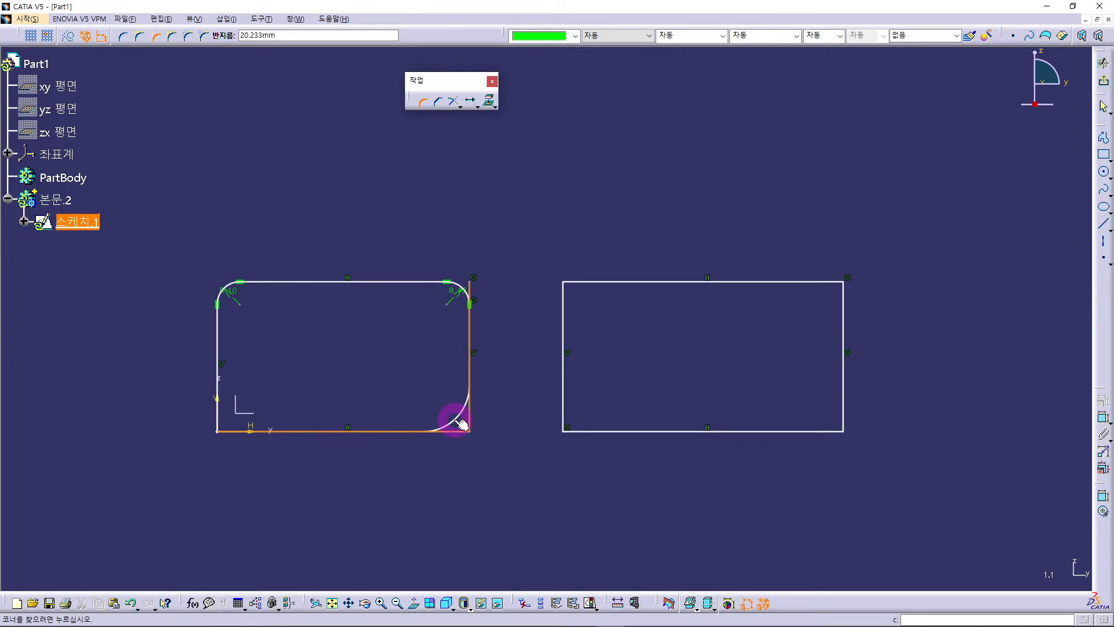
left_click(462, 424)
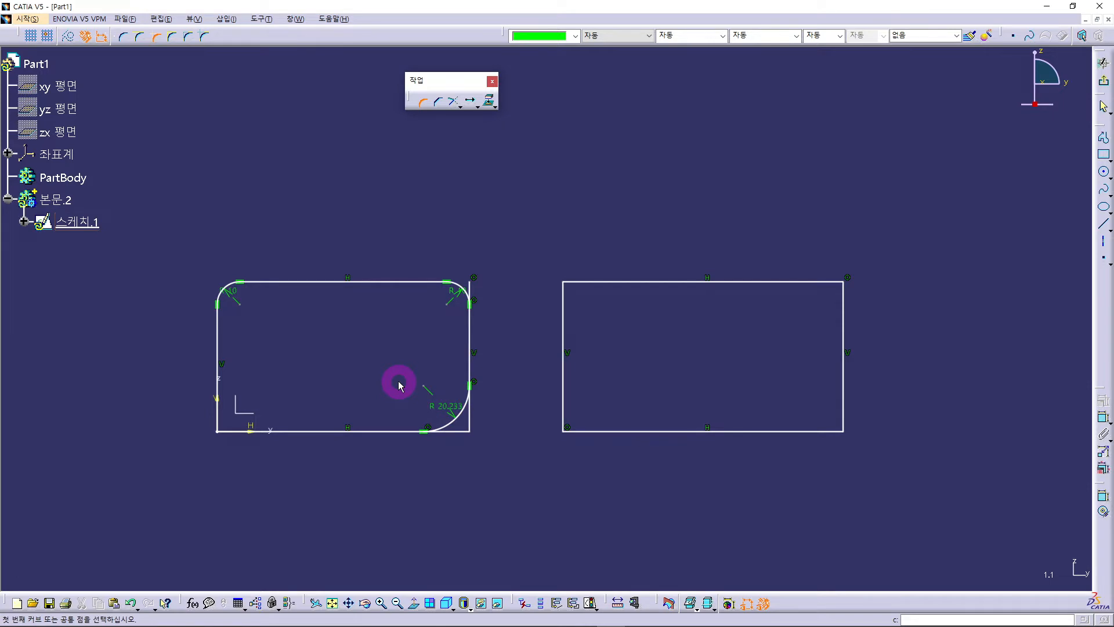
double_click(447, 408)
type("20")
key("Return")
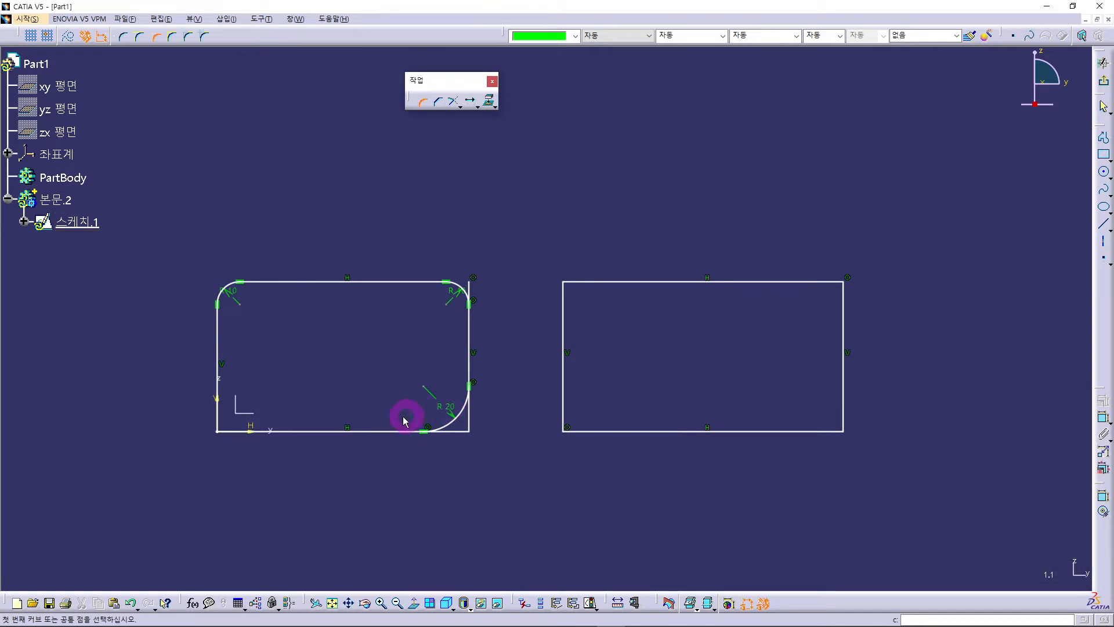
Step: Round the left rectangle's lower-left corner with the standard lines trim option, at a radius of about 22.2 mm
left_click(173, 39)
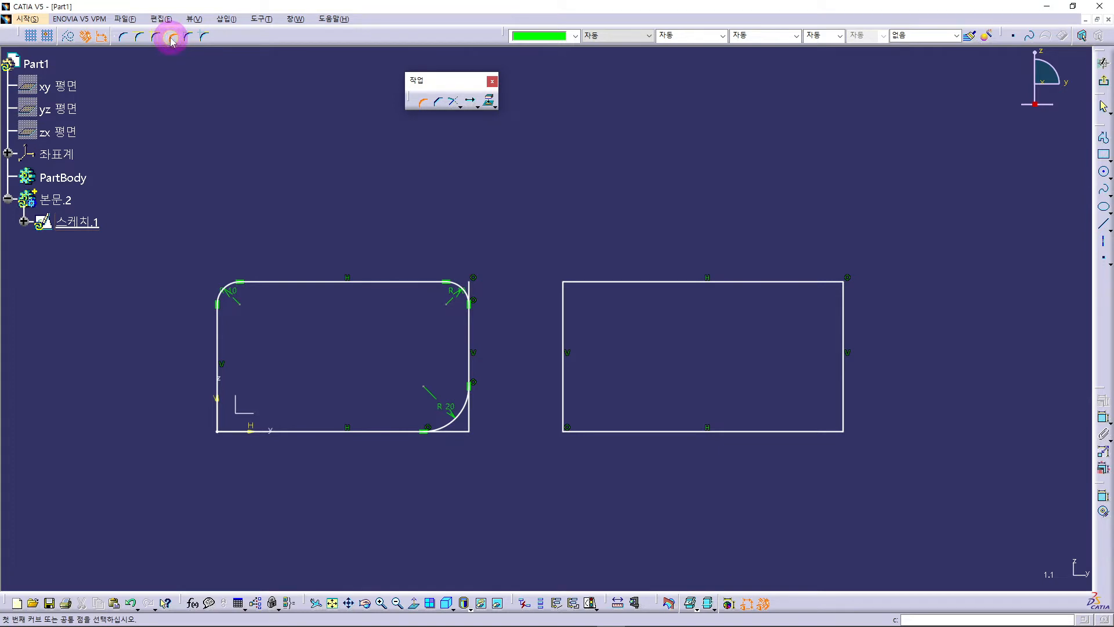
left_click(287, 430)
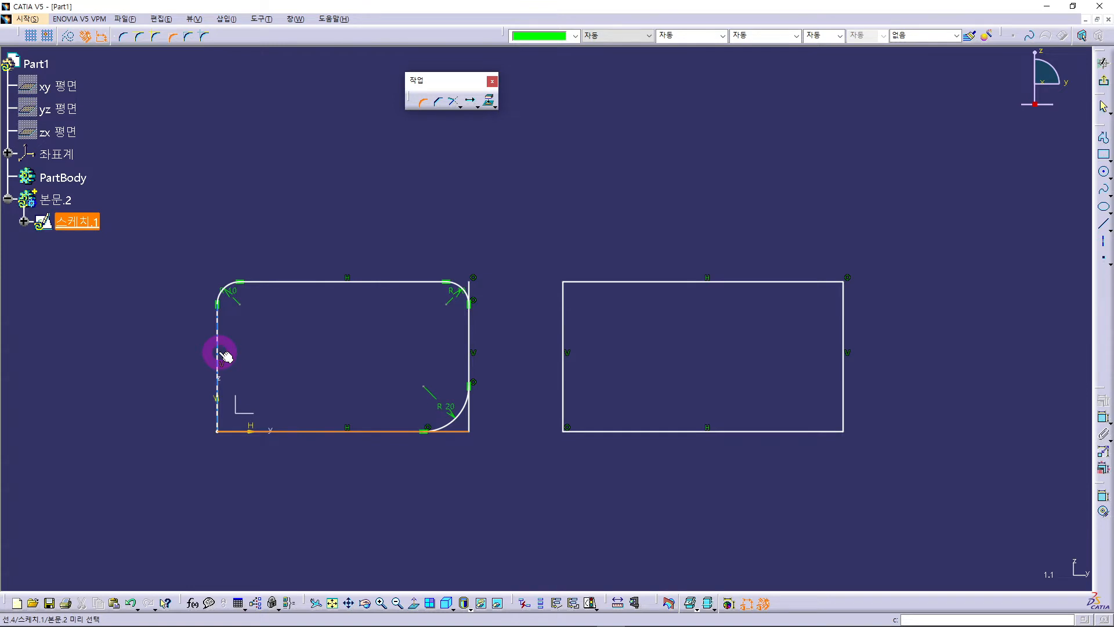
left_click(224, 354)
left_click(229, 413)
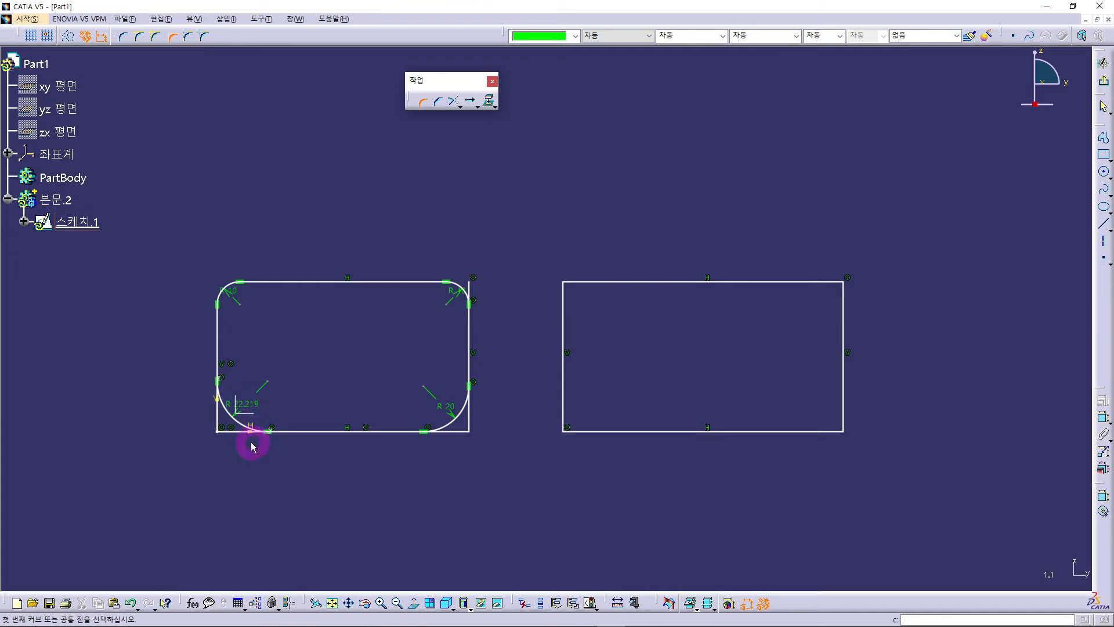
left_click(174, 40)
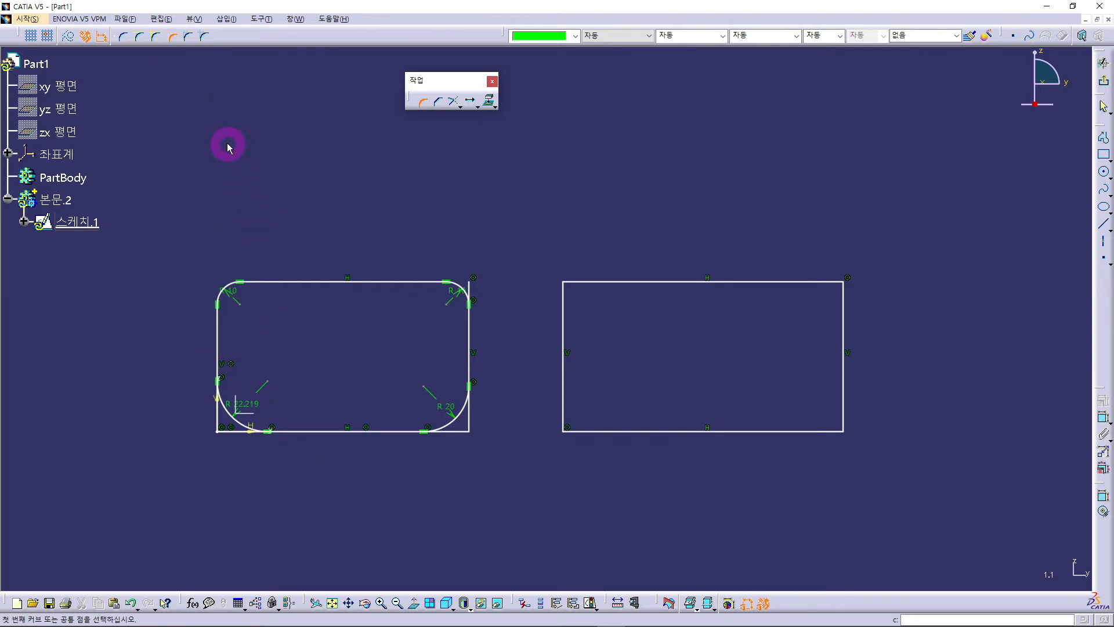
Step: Round the right rectangle's upper-left corner with the construction lines trim option, at a radius of about 25.6 mm
left_click(189, 39)
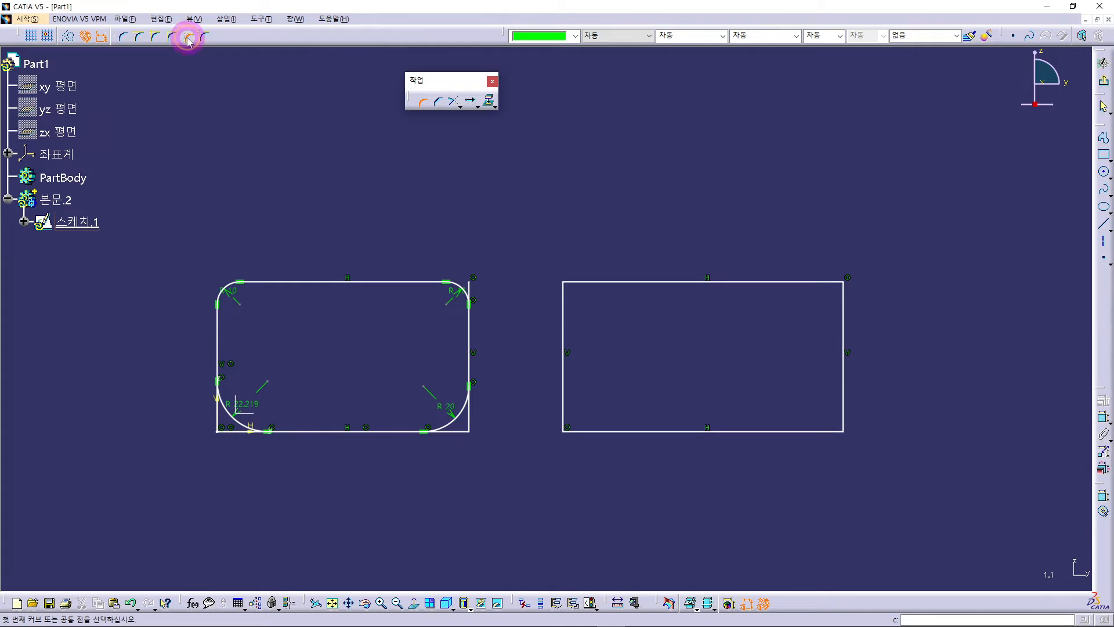
left_click(592, 283)
left_click(565, 318)
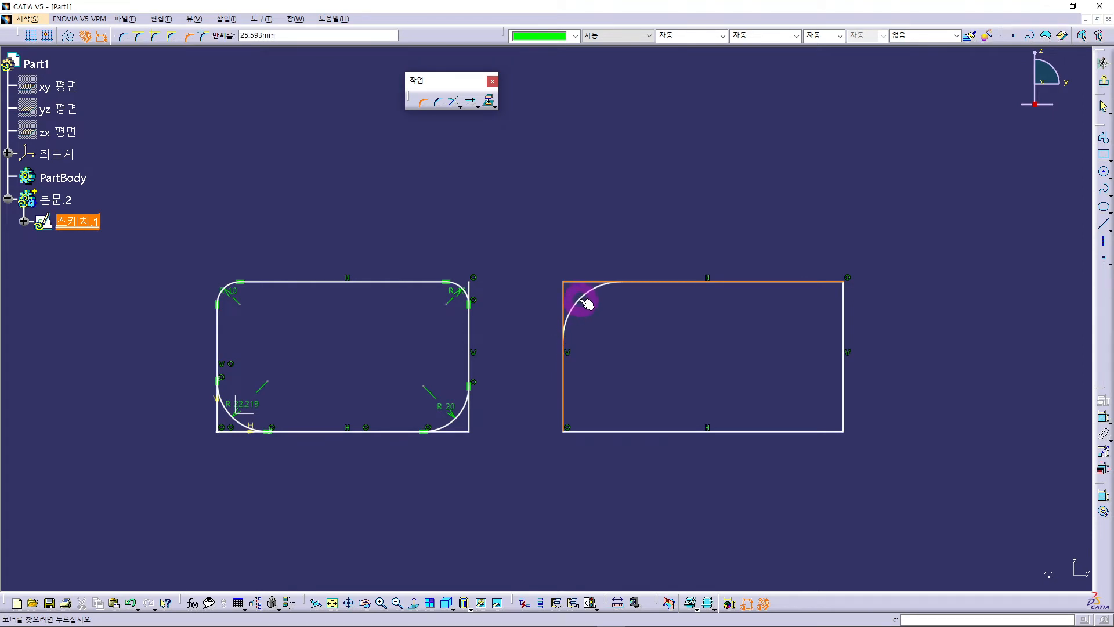
left_click(586, 303)
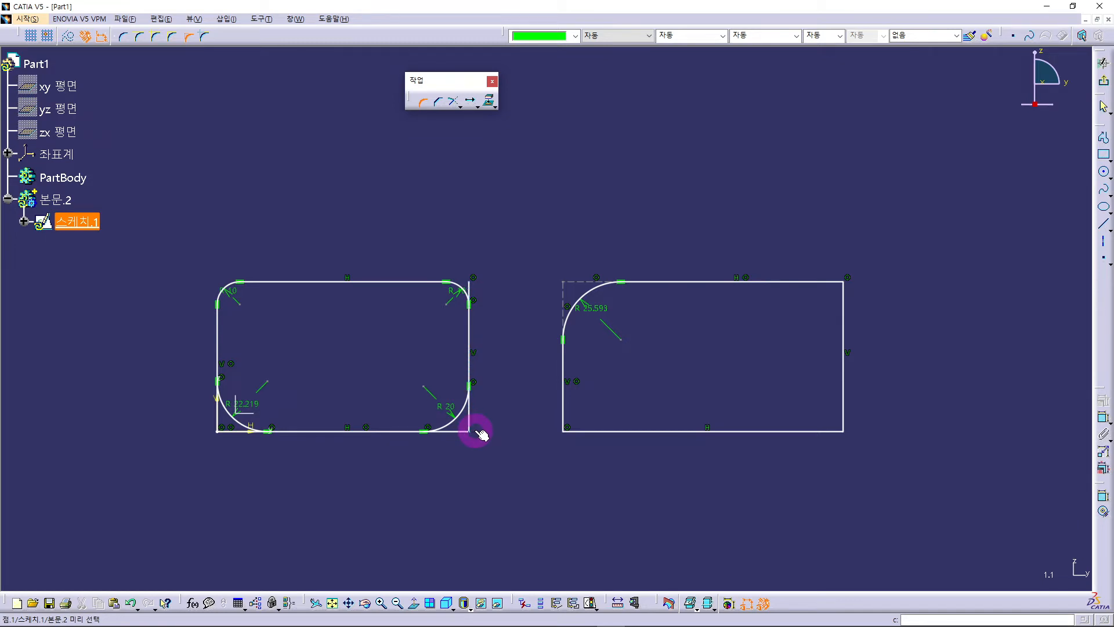
Step: Round the right rectangle's upper-right corner with the construction lines no-trim option, at a radius of about 33.4 mm
left_click(204, 38)
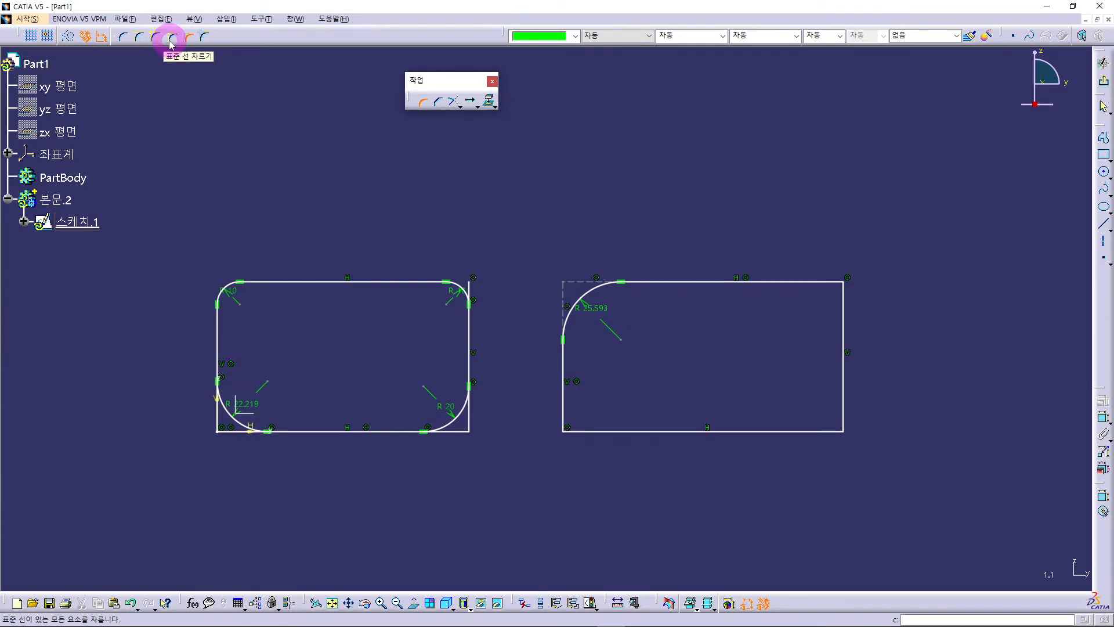
left_click(204, 39)
left_click(778, 283)
left_click(844, 343)
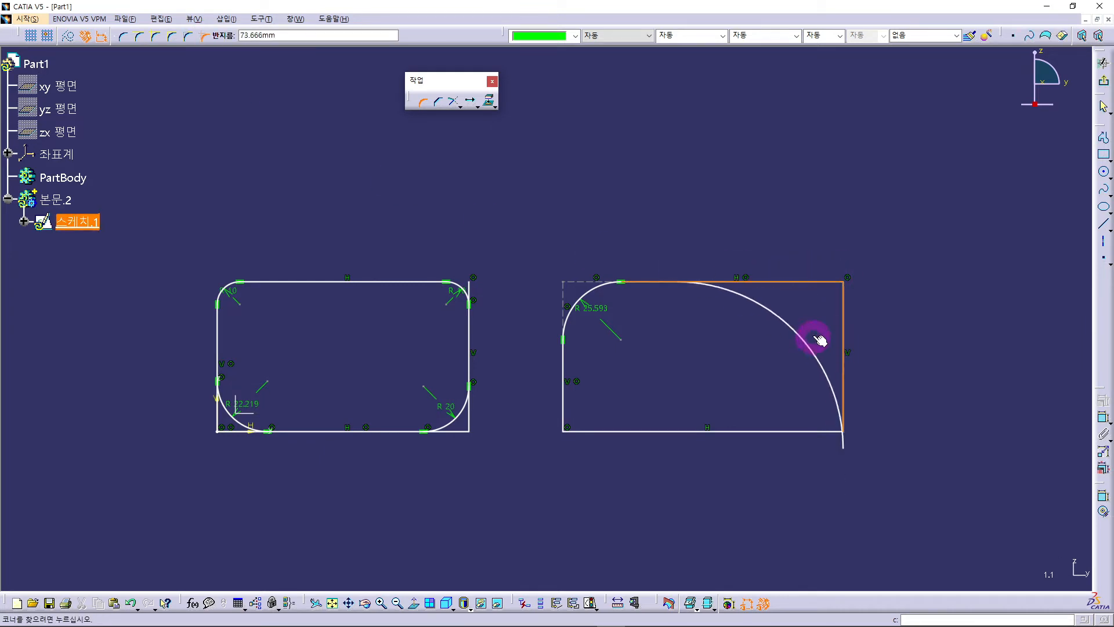
left_click(829, 312)
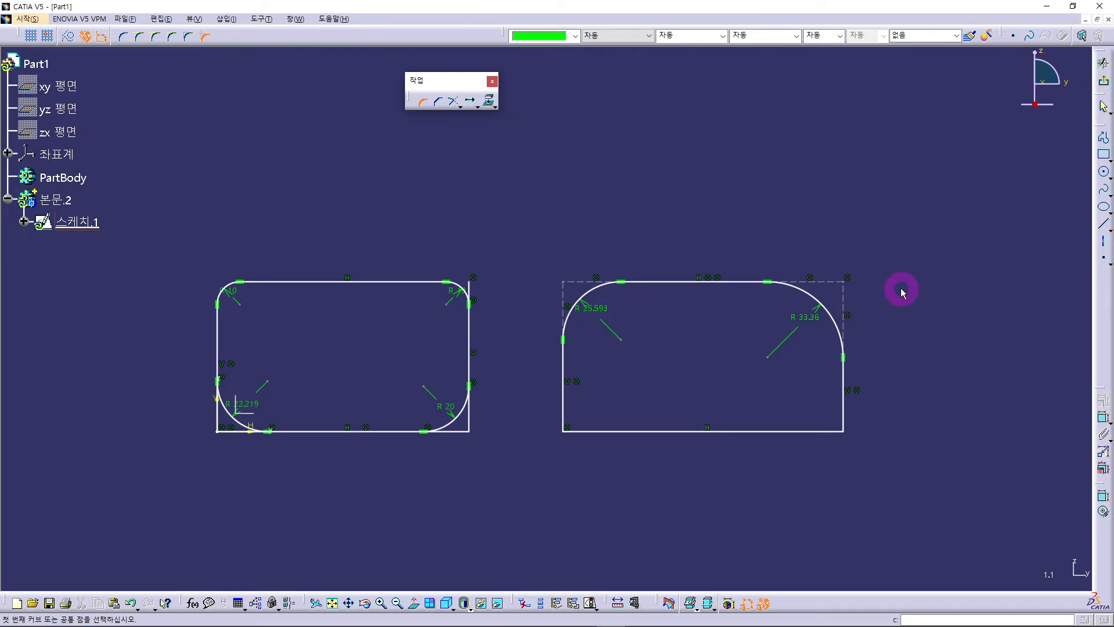
key("Escape")
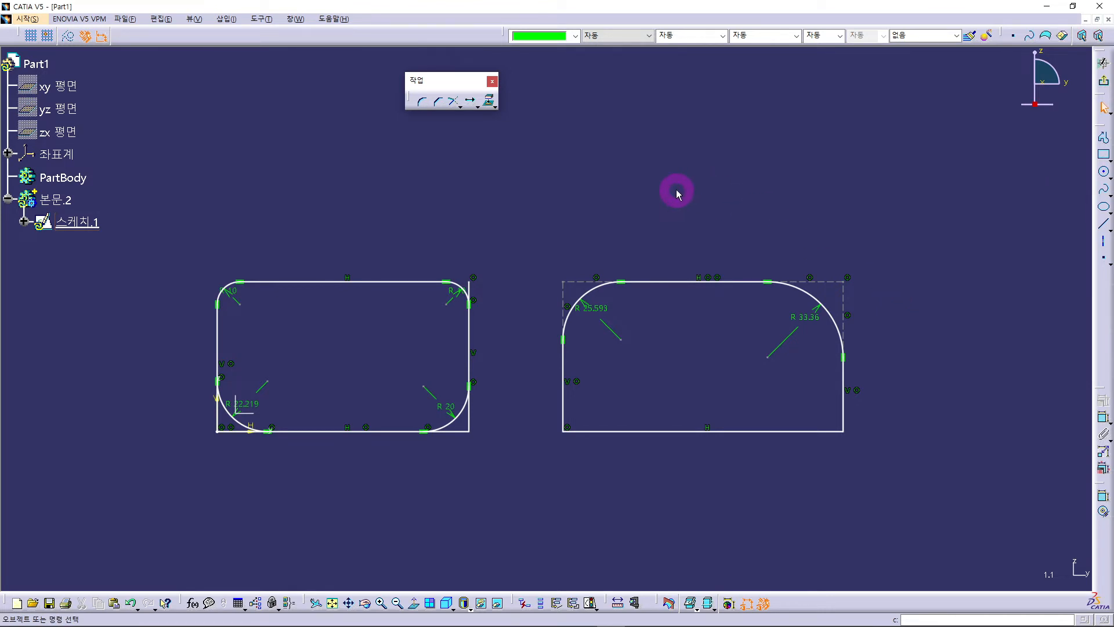
Step: Switch to the Part2 document and chamfer the left rectangle's upper-left corner at 45°, about 24.5 mm long, with both edges trimmed
left_click(295, 19)
left_click(311, 107)
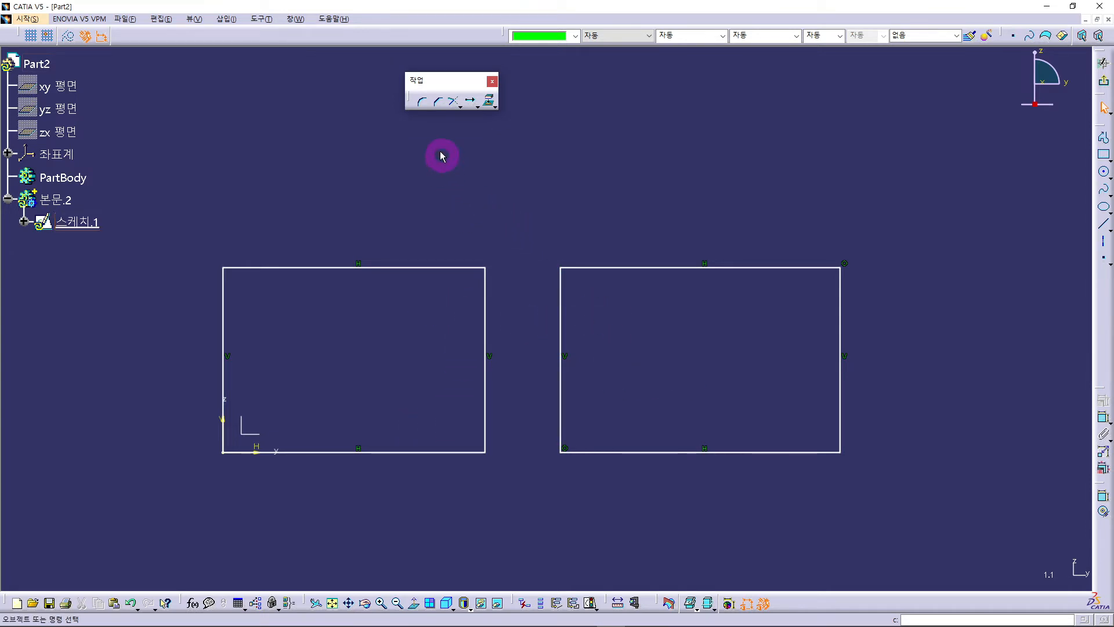
left_click(440, 104)
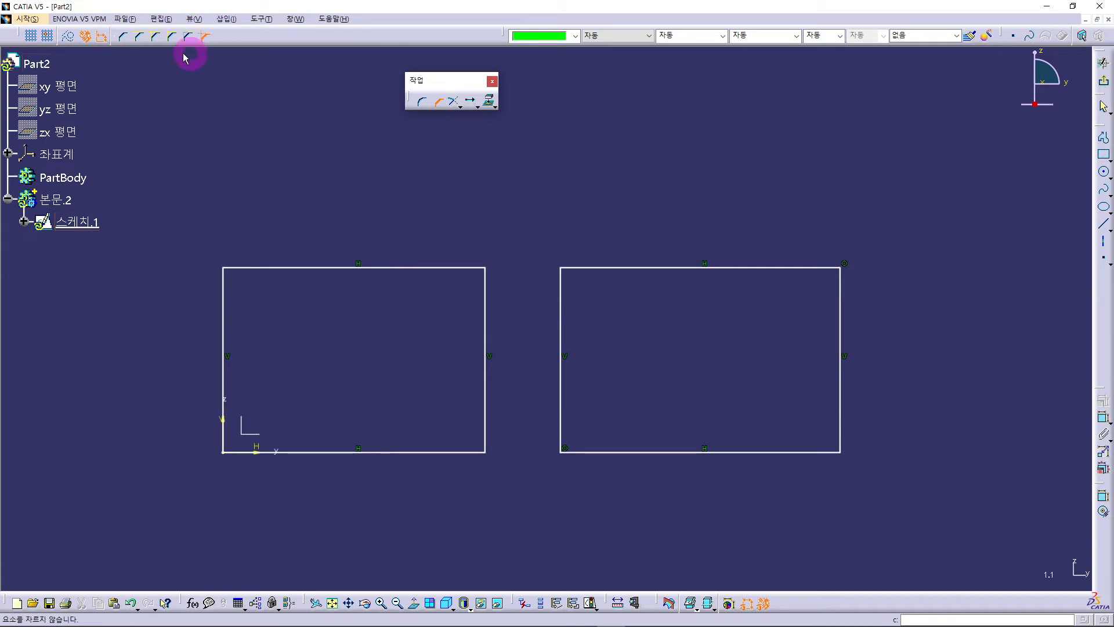
left_click(124, 37)
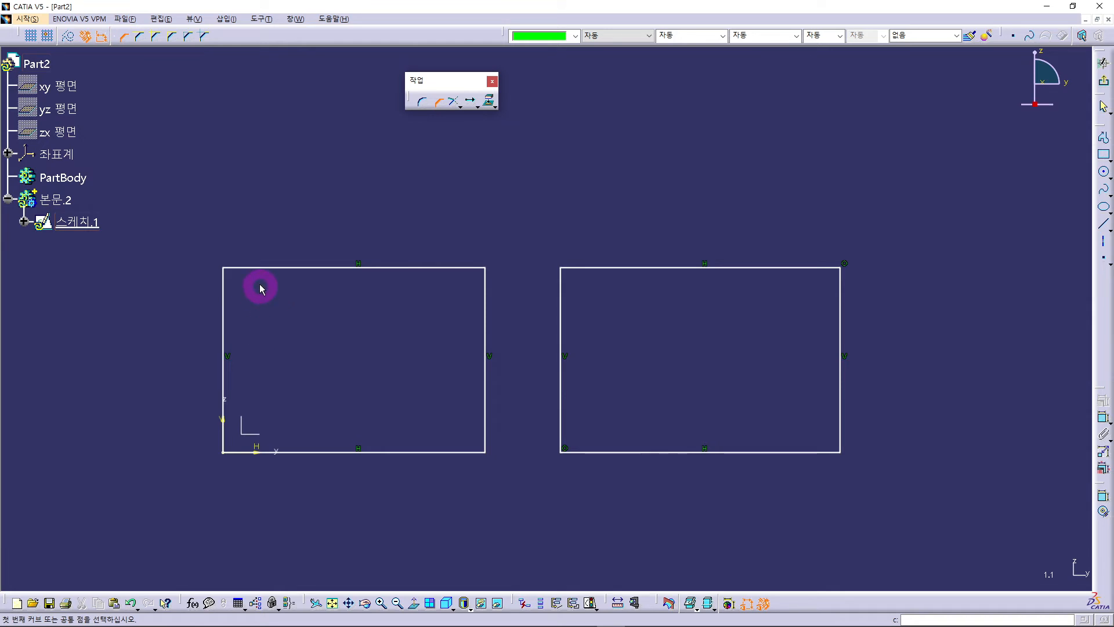
left_click(259, 267)
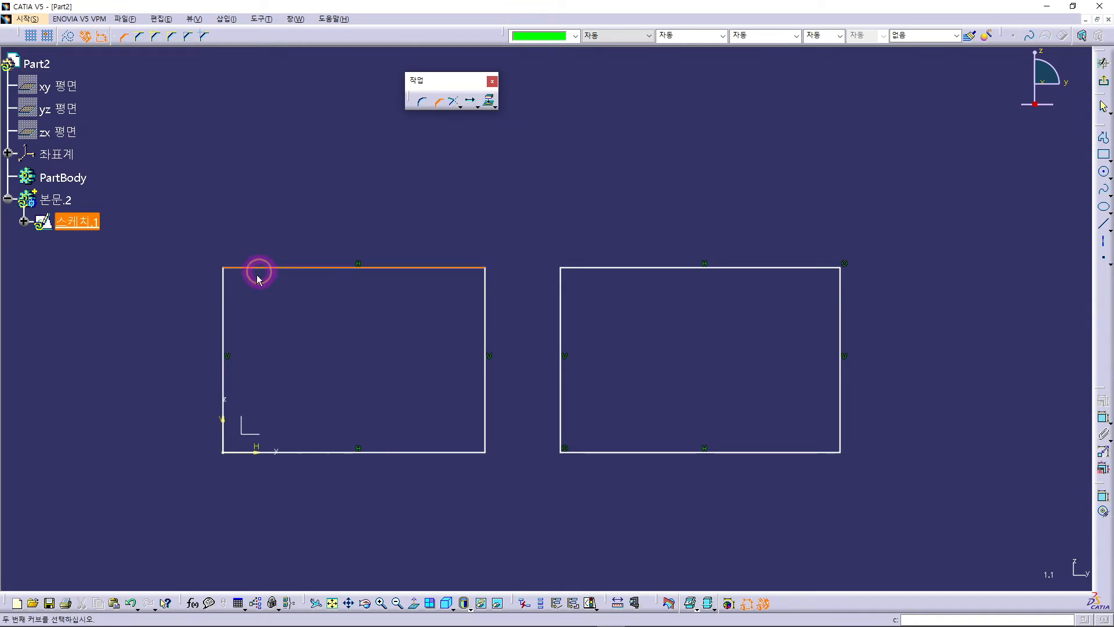
left_click(224, 308)
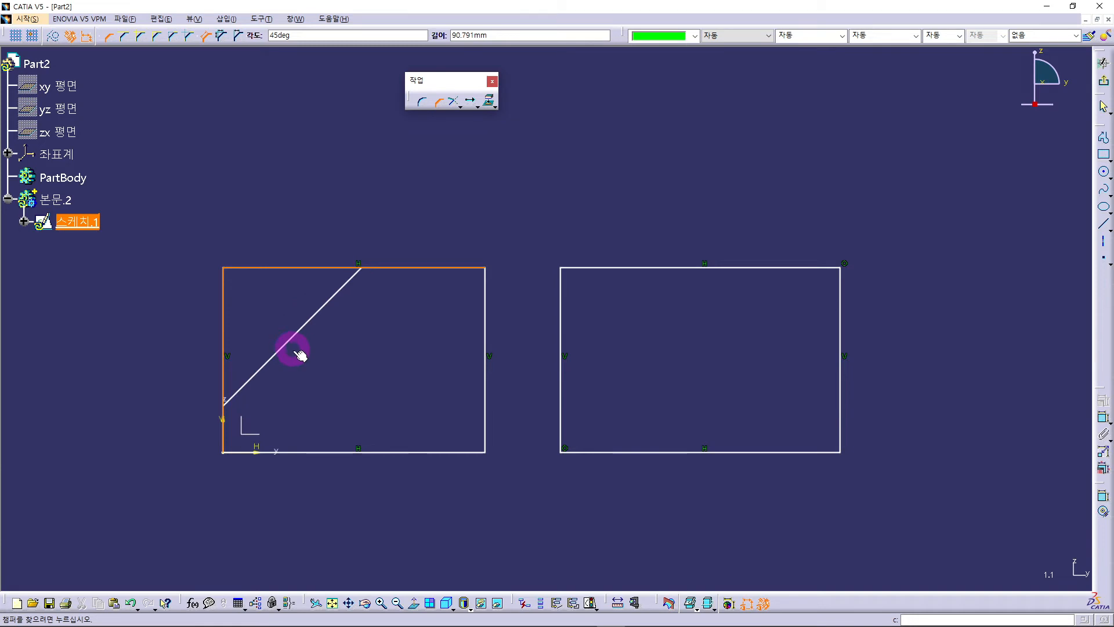
left_click(246, 295)
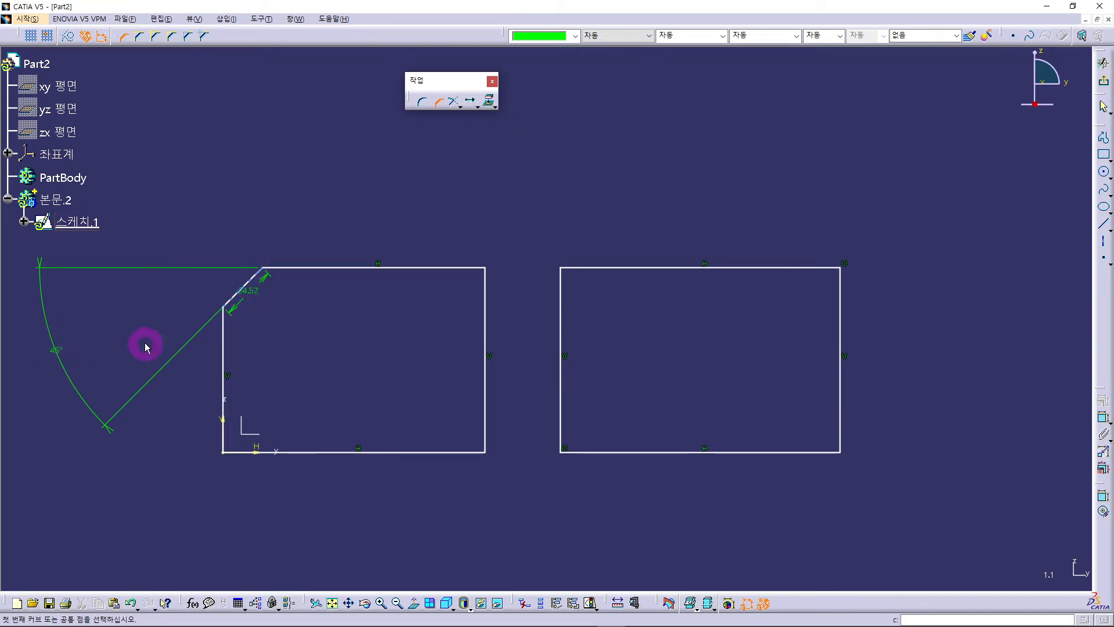
Step: Chamfer the left rectangle's upper-right corner at 45°, about 35.4 mm long, with the trim first element option and the upper edge trimmed
left_click(140, 37)
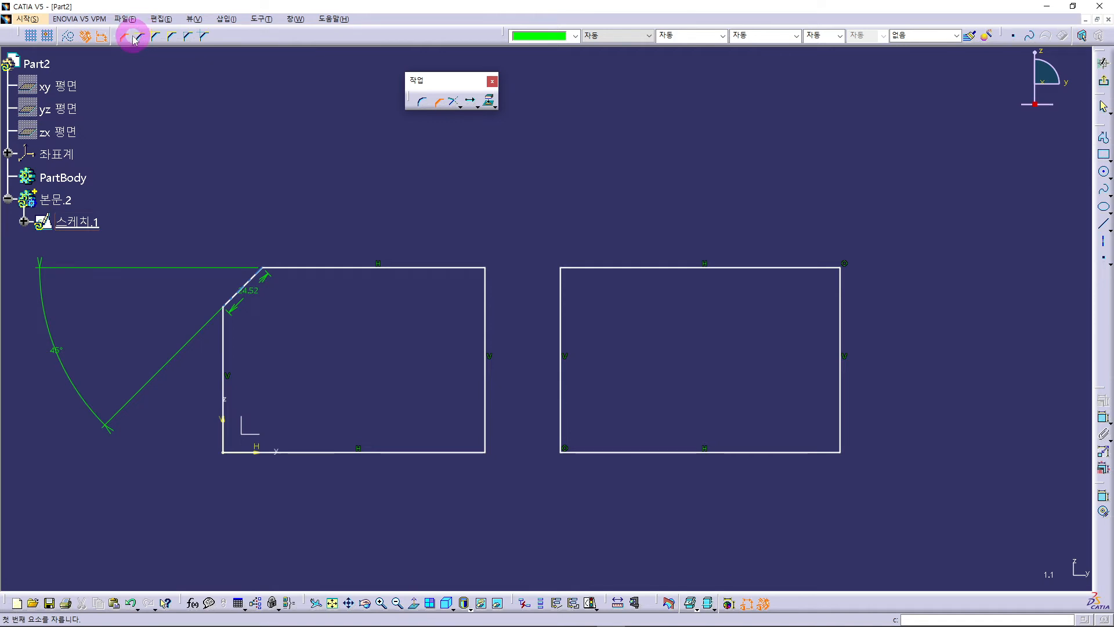
left_click(135, 37)
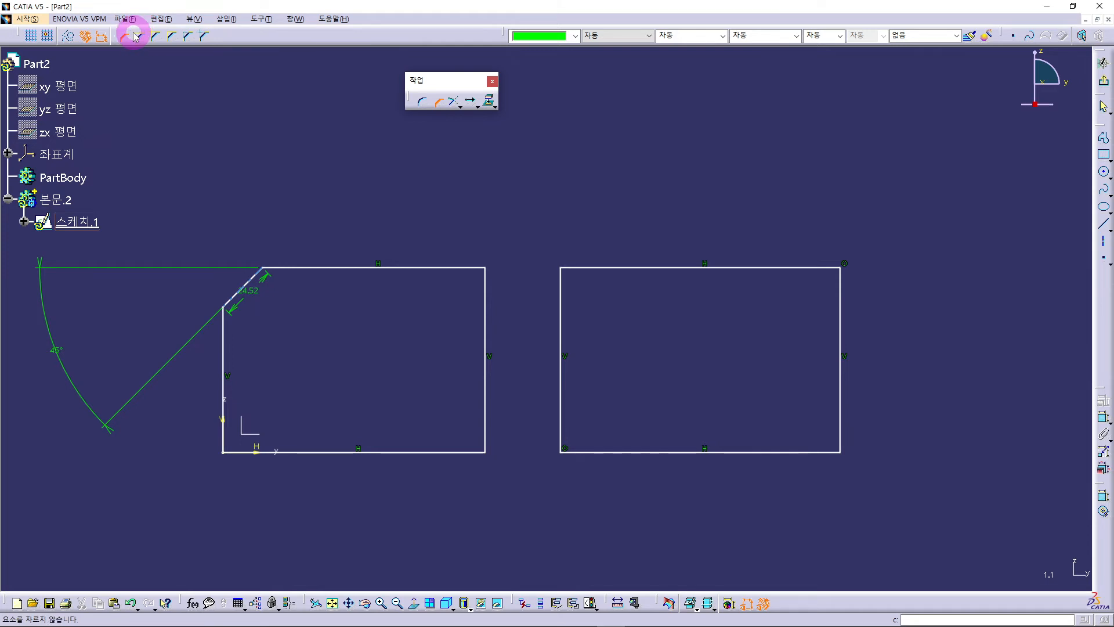
left_click(139, 39)
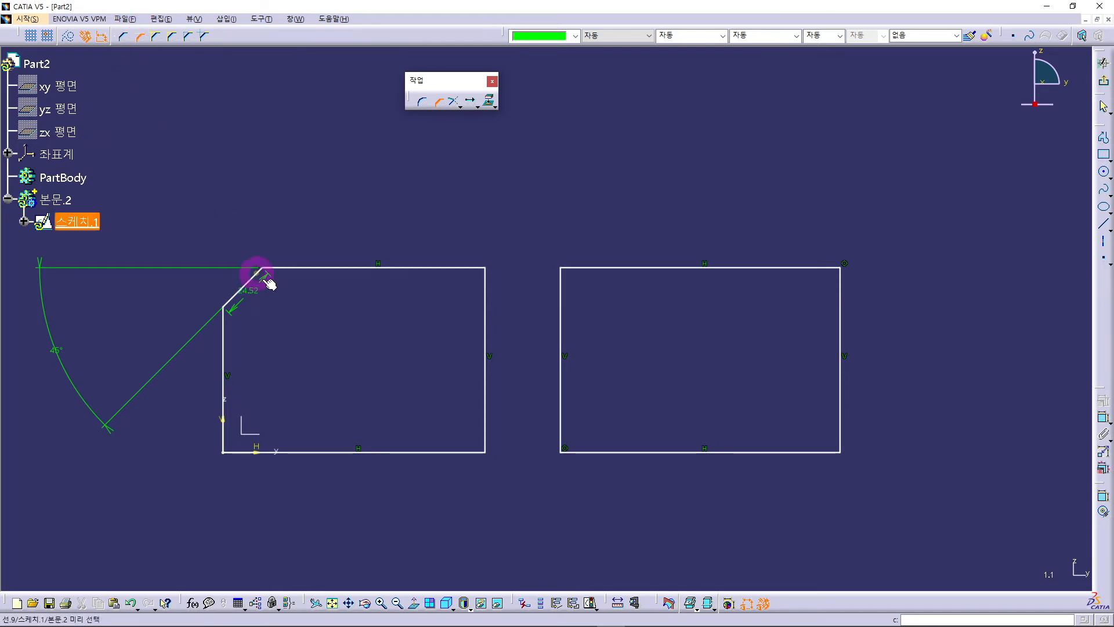
left_click(415, 268)
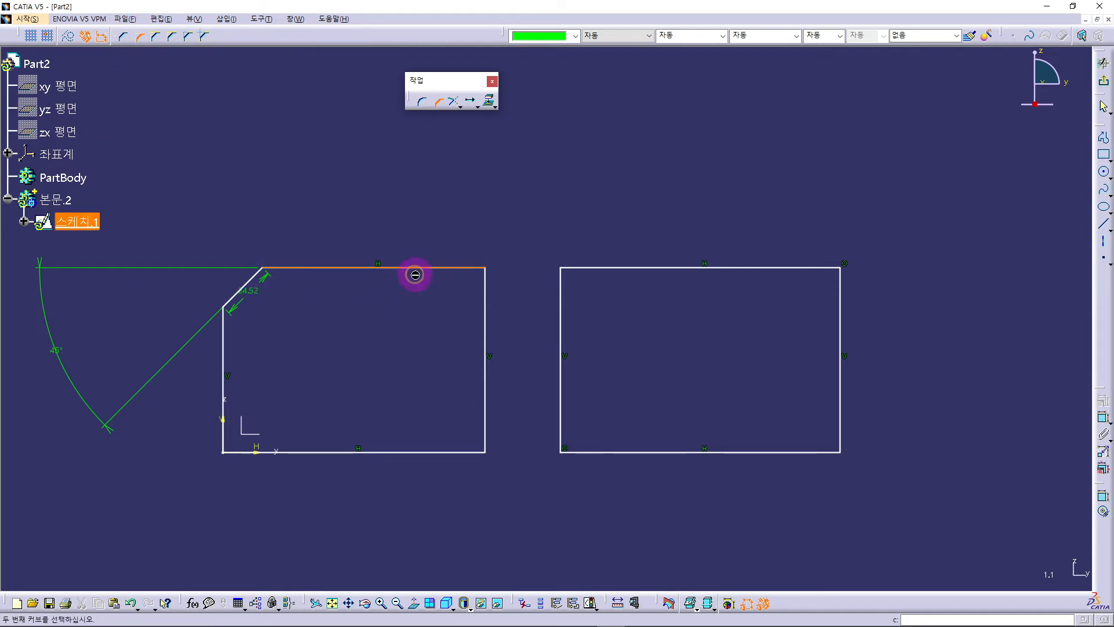
left_click(484, 328)
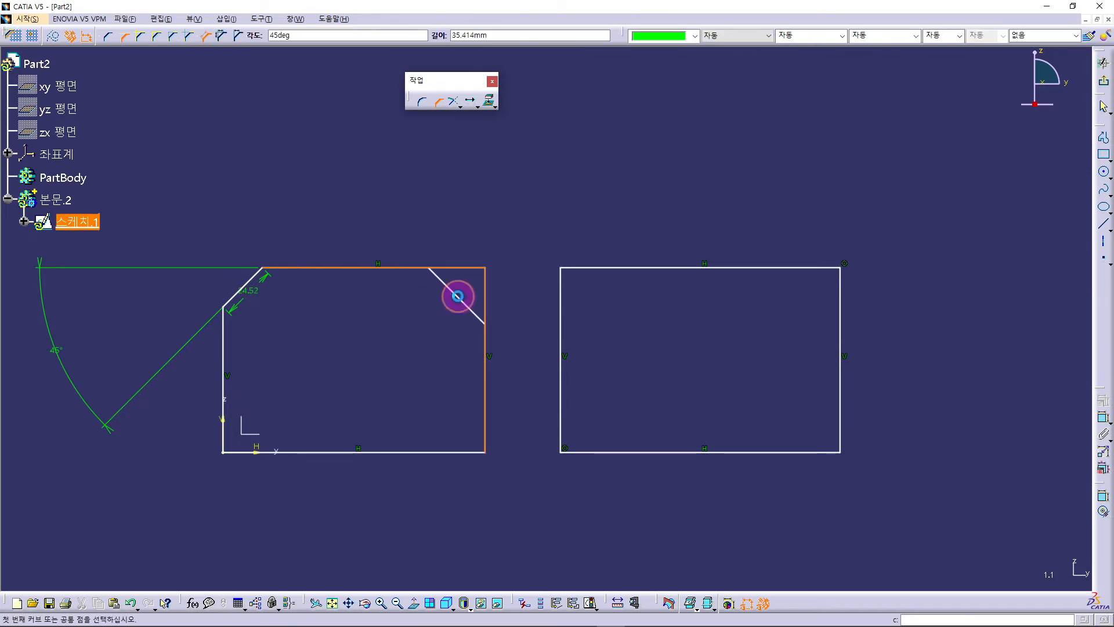
left_click(463, 299)
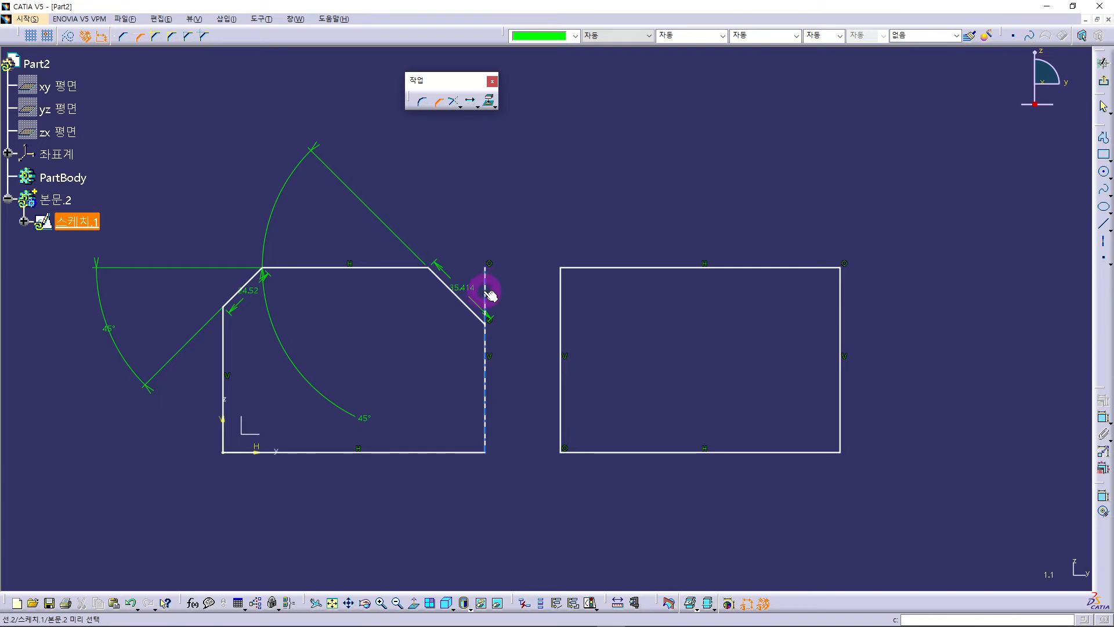
Step: Chamfer the left rectangle's lower-right corner at 45°, about 32.7 mm long, with the no-trim option
left_click(219, 173)
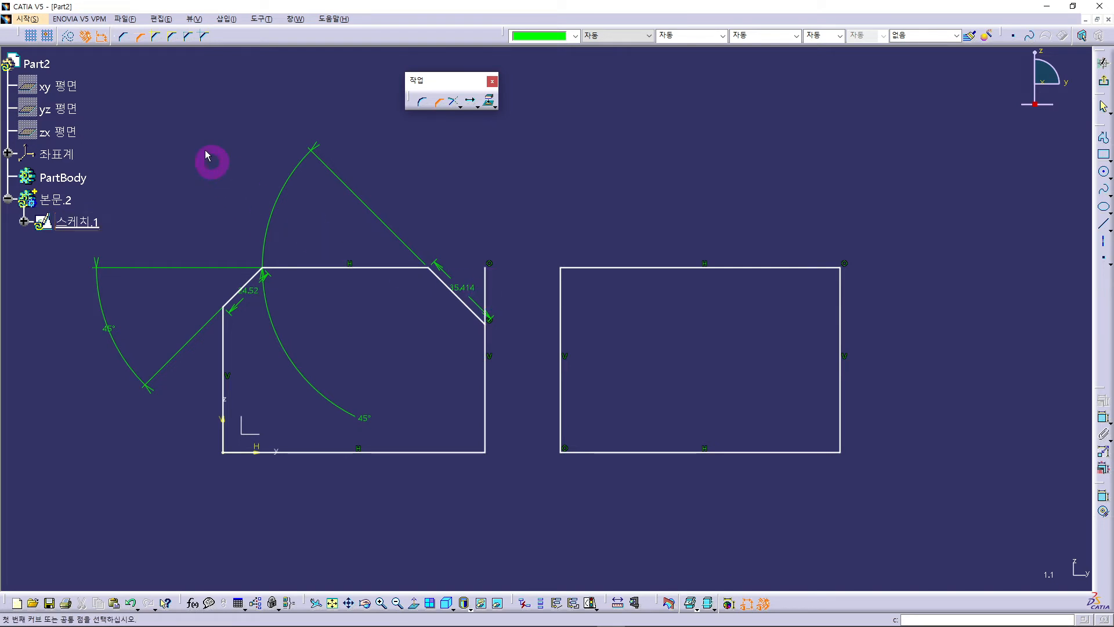
left_click(154, 39)
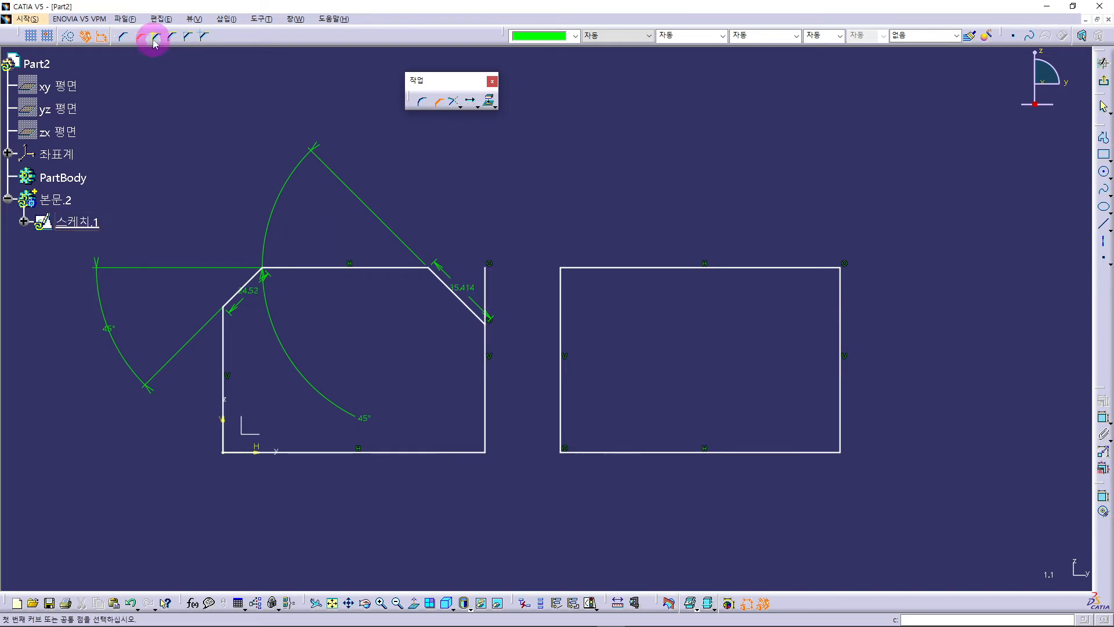
left_click(157, 38)
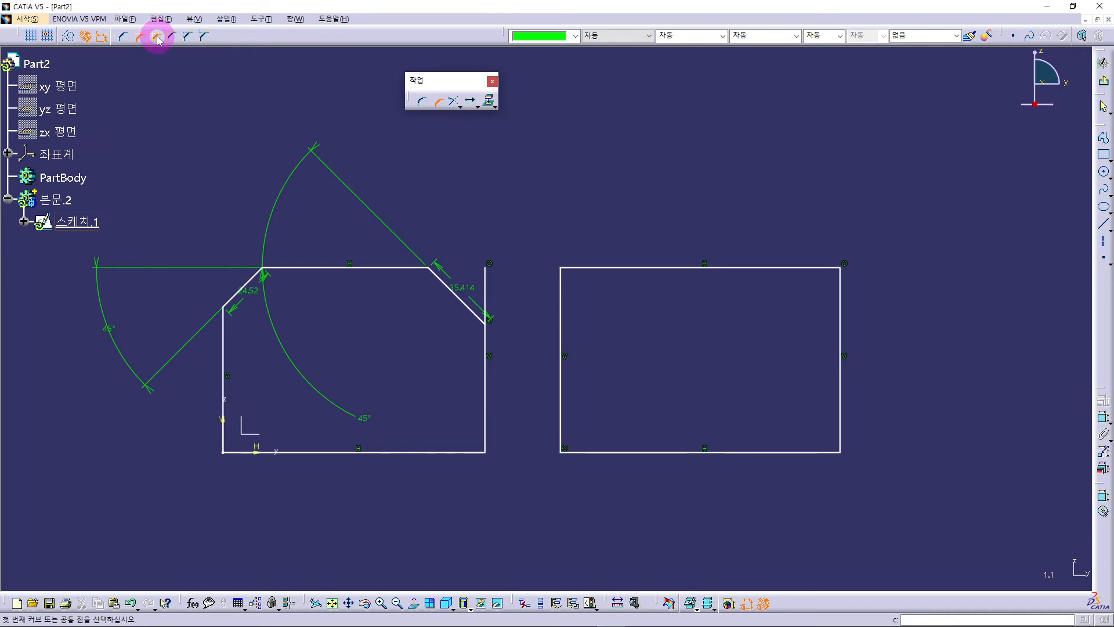
left_click(340, 370)
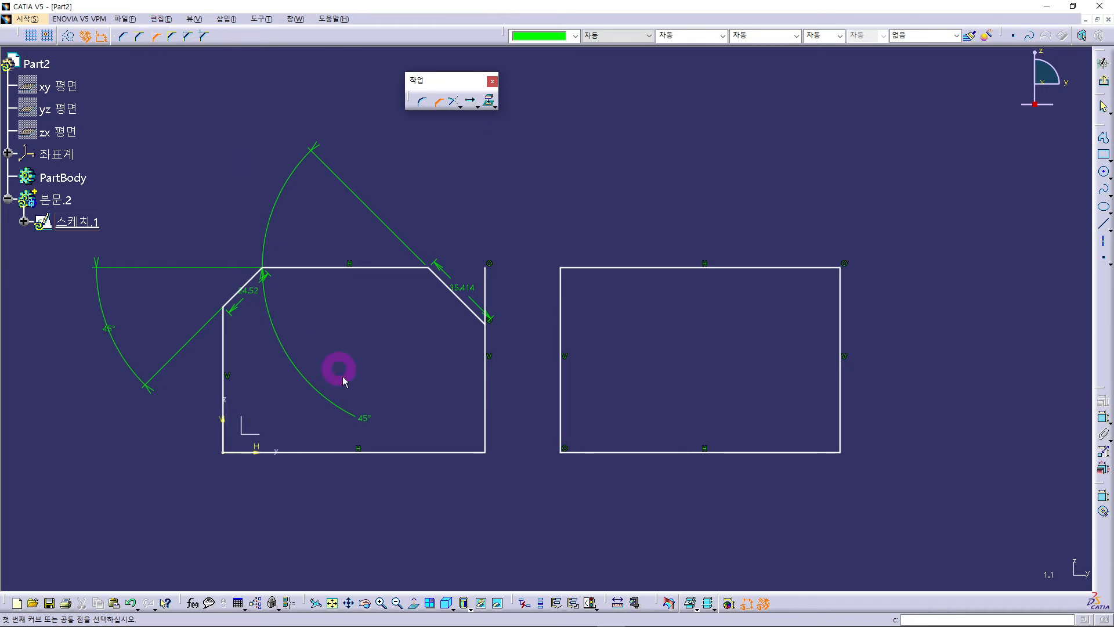
left_click(450, 455)
left_click(485, 425)
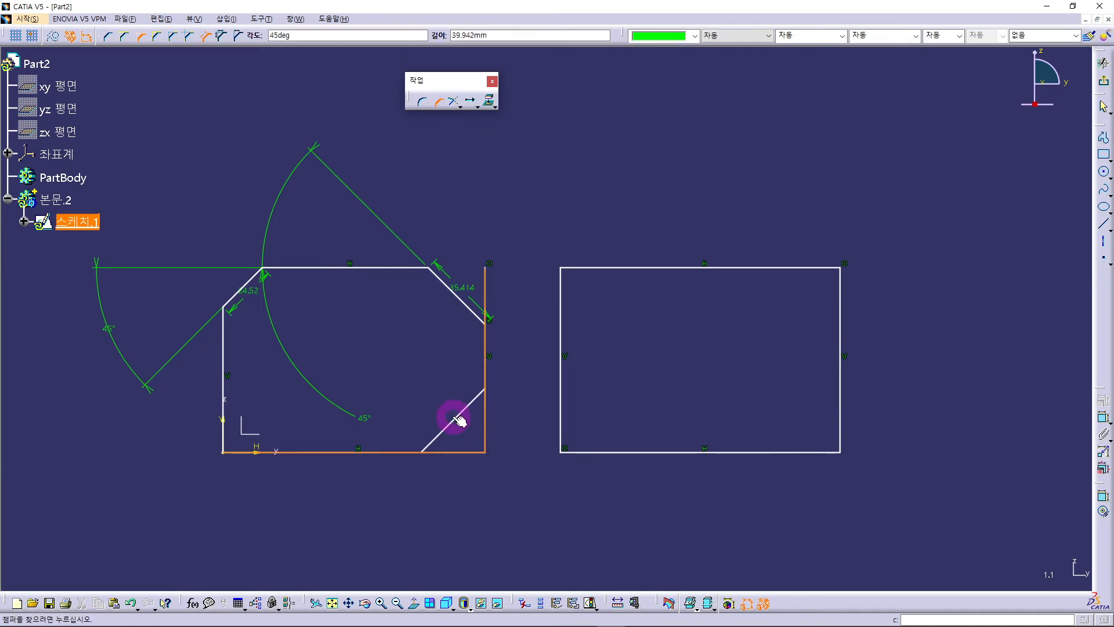
left_click(455, 430)
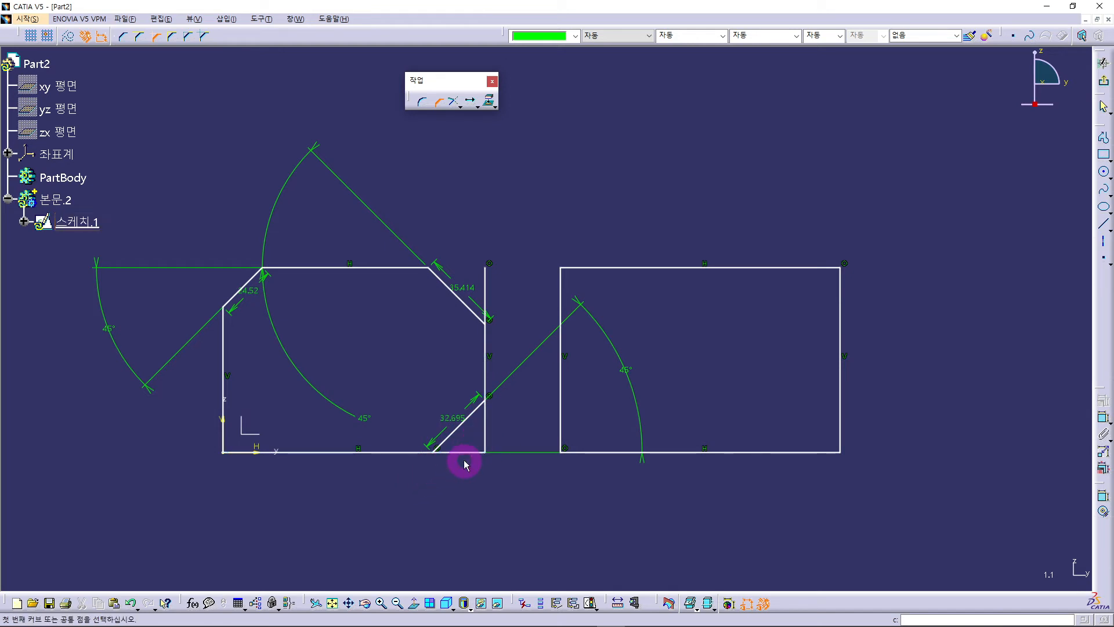
Step: Set the length of the left rectangle's lower-right chamfer to 30 mm
double_click(454, 422)
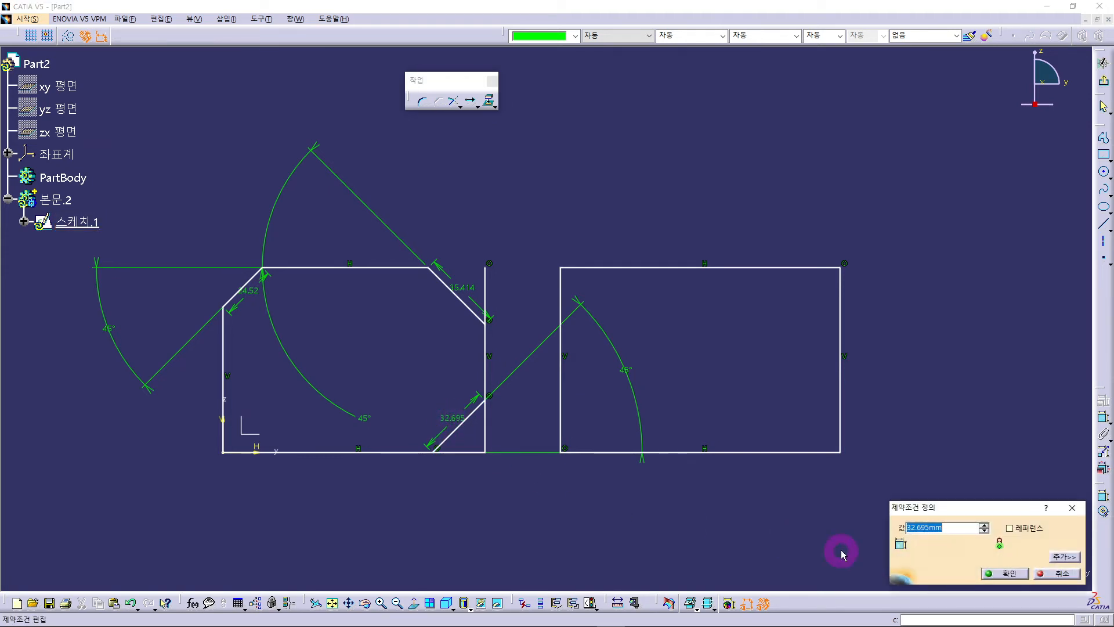
type("30")
key("Return")
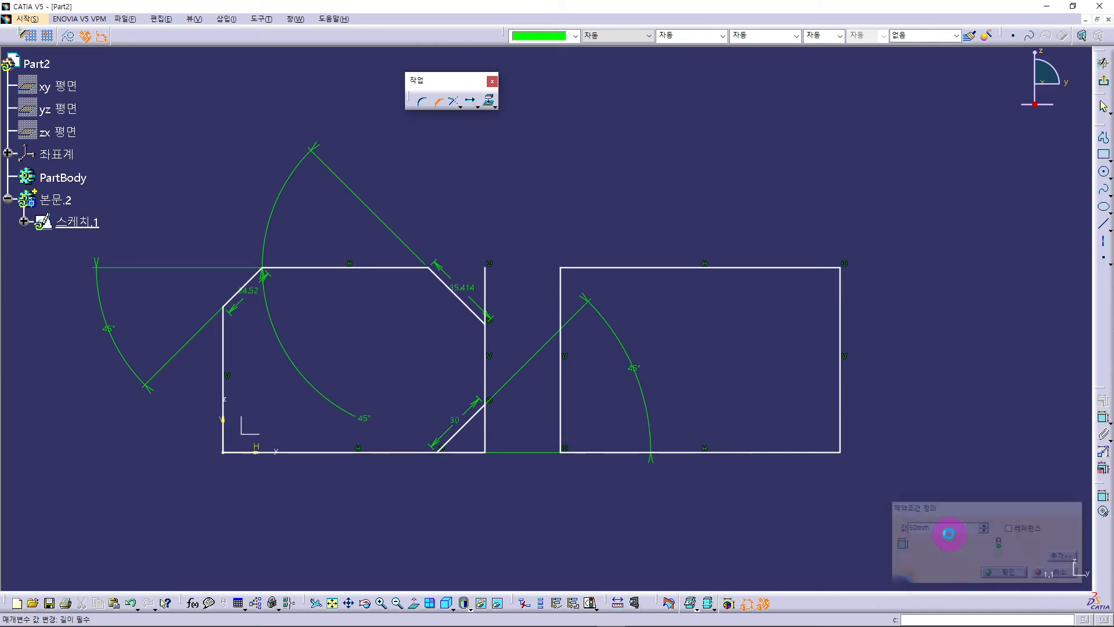
Step: Set the lower-right chamfer's angle to 65° and move its angle dimension closer to the left rectangle
double_click(636, 373)
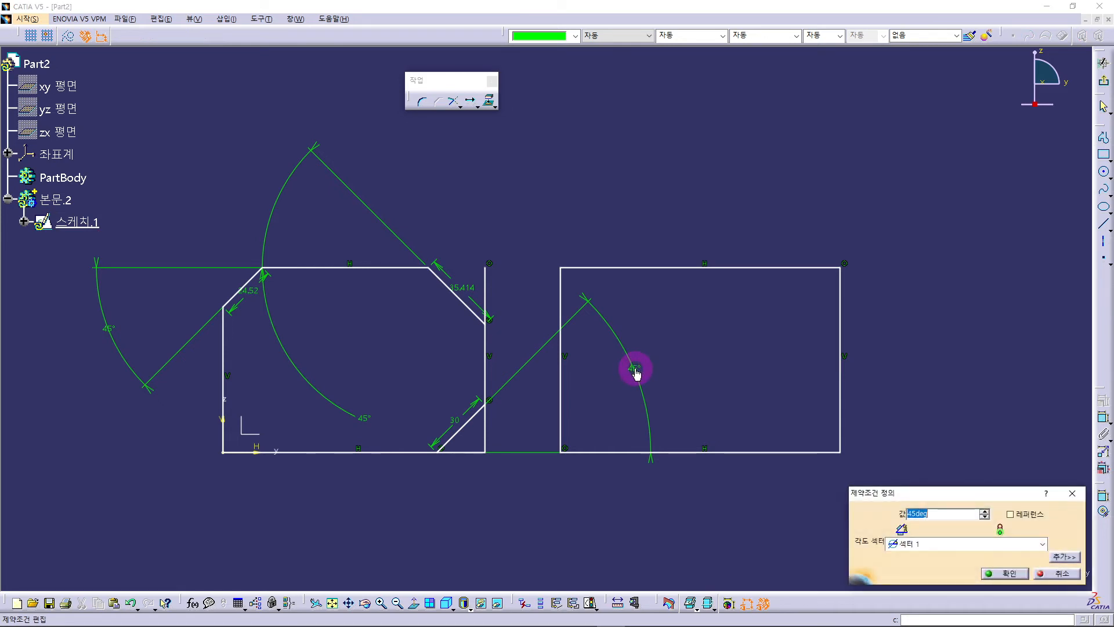
type("65")
key("Return")
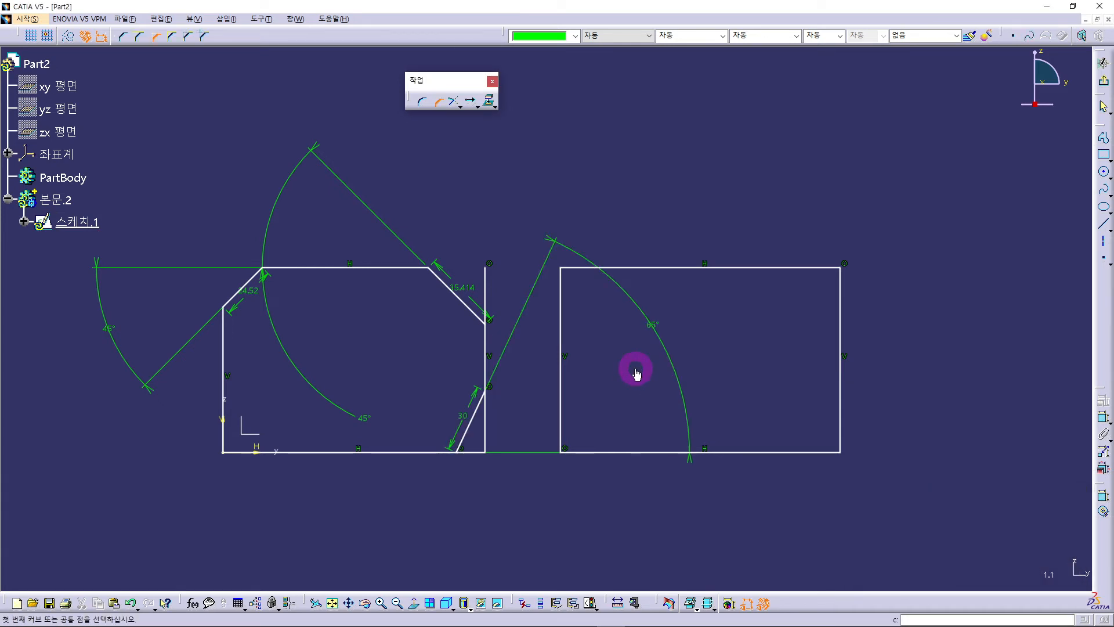
left_click_drag(654, 328, 510, 392)
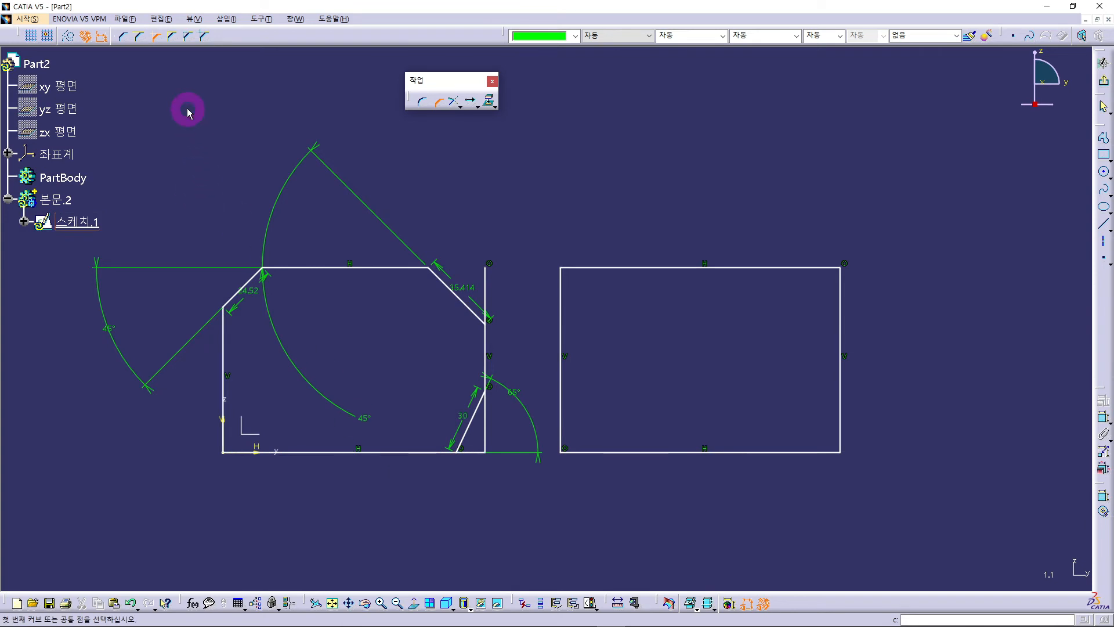
Step: Chamfer the right rectangle's upper-left corner at 45°, about 28.7 mm long, with the standard lines trim option
left_click(174, 40)
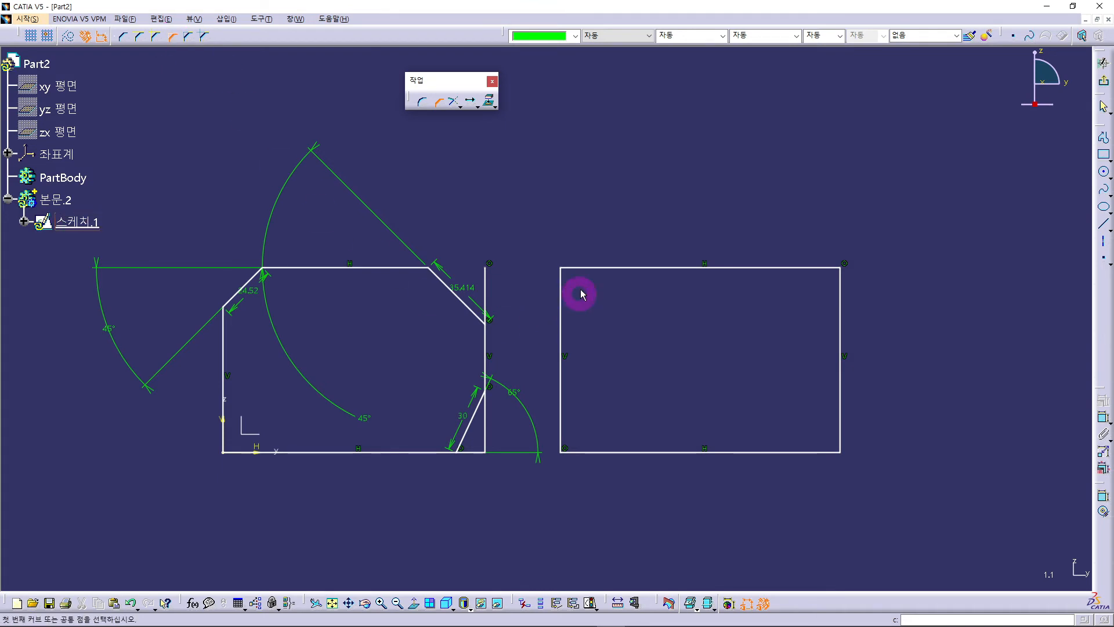
left_click(588, 269)
left_click(563, 314)
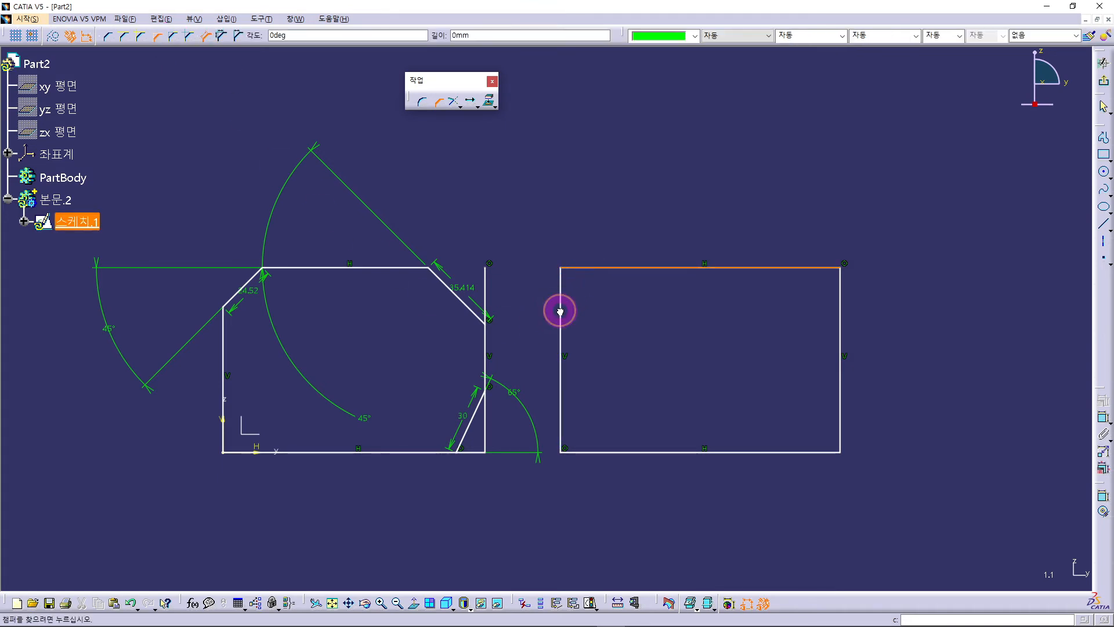
left_click(599, 302)
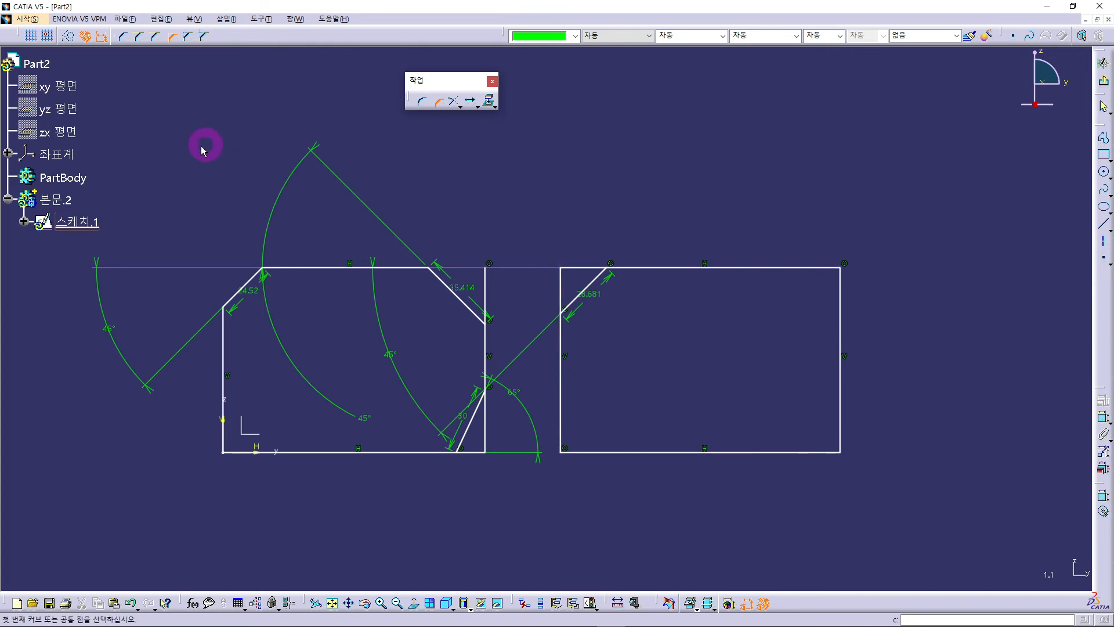
Step: Chamfer the right rectangle's upper-right corner at 45°, about 33.6 mm long, with the construction lines trim option
left_click(188, 36)
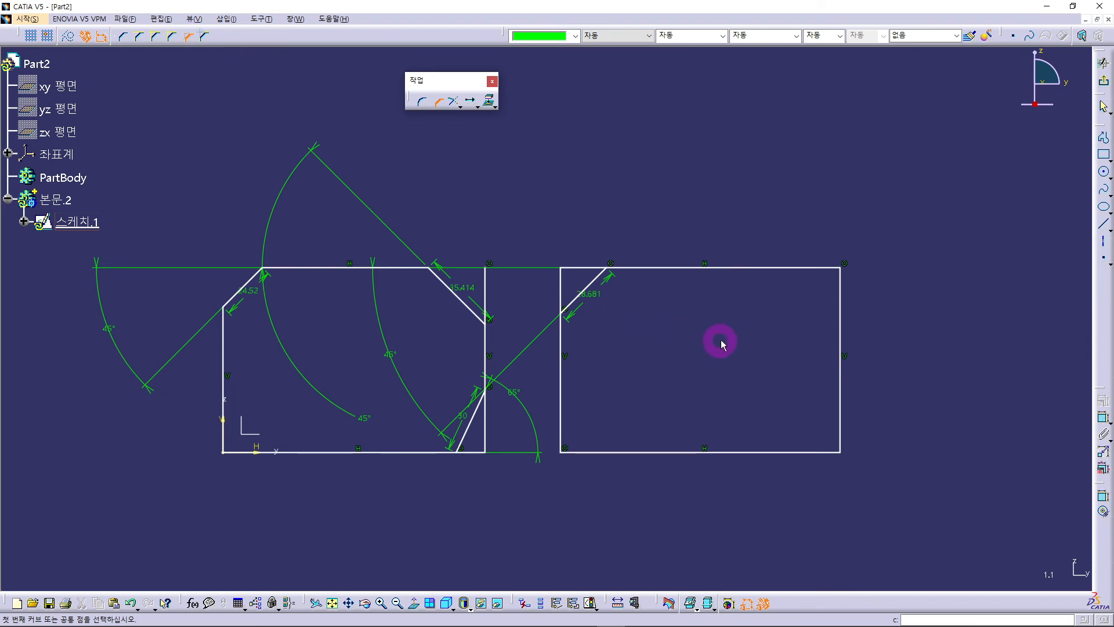
left_click(766, 268)
left_click(839, 309)
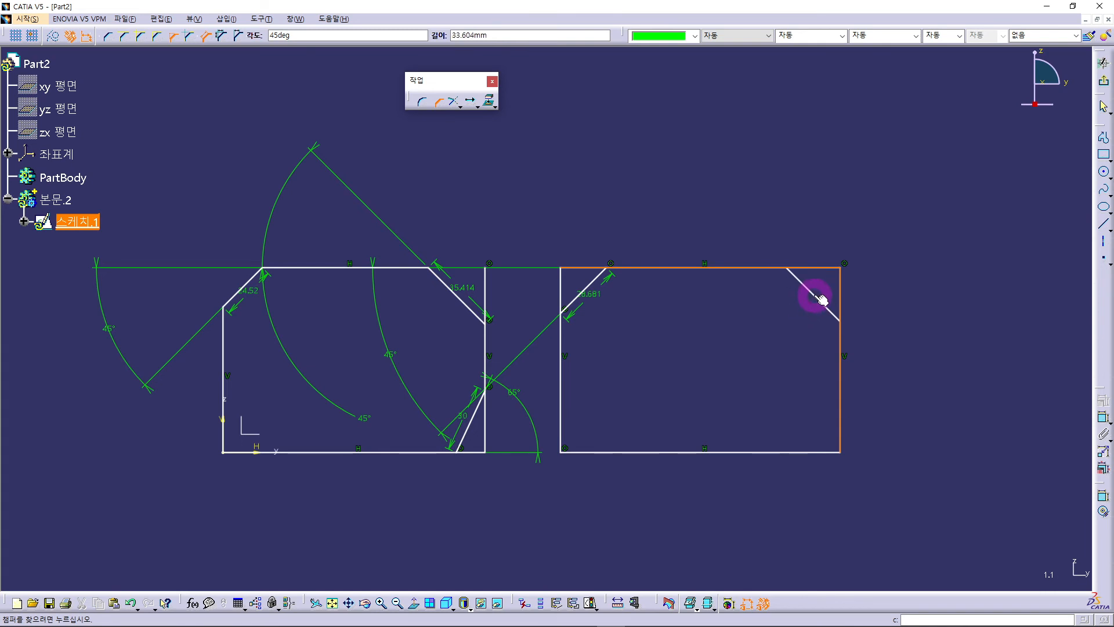
left_click(821, 299)
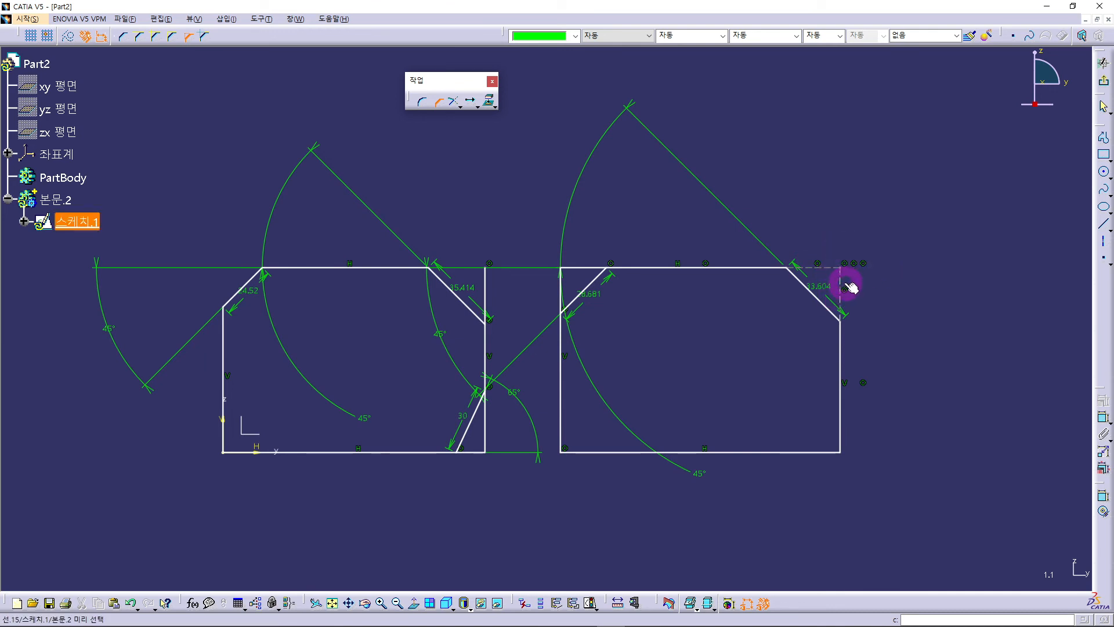
Step: Chamfer the right rectangle's lower-right corner at 45°, about 34.5 mm long, with the construction lines no-trim option
left_click(205, 37)
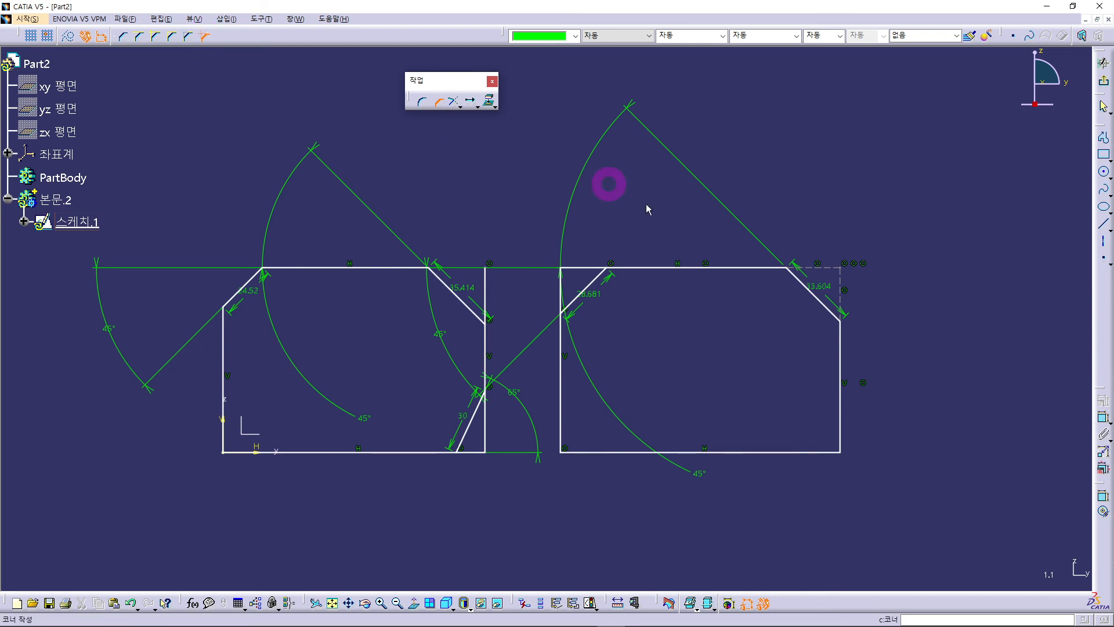
left_click(781, 452)
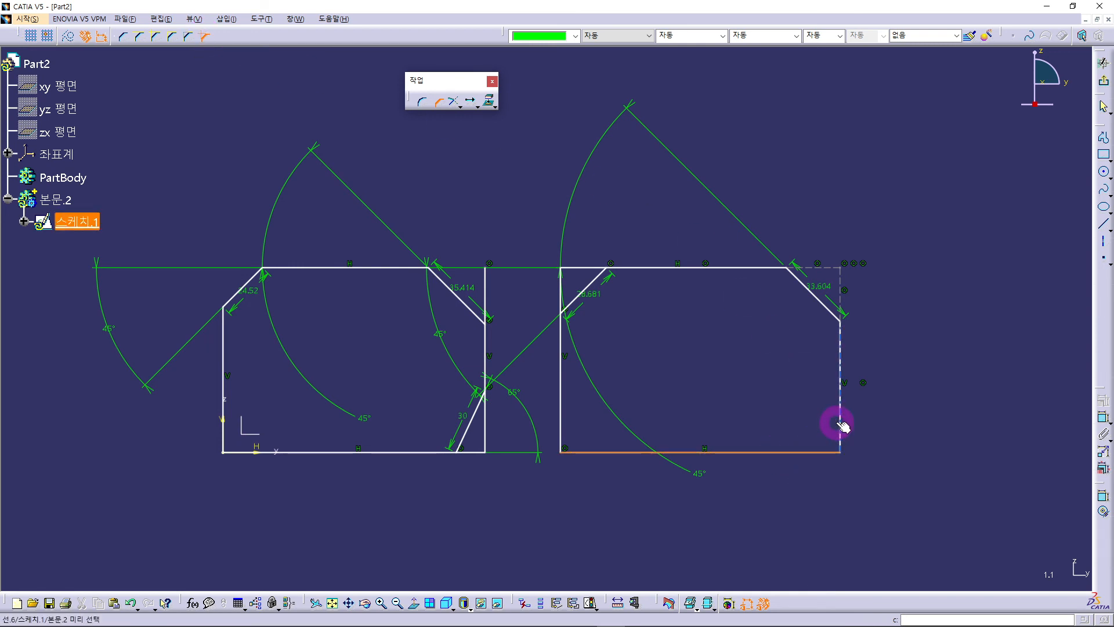
left_click(840, 427)
left_click(814, 427)
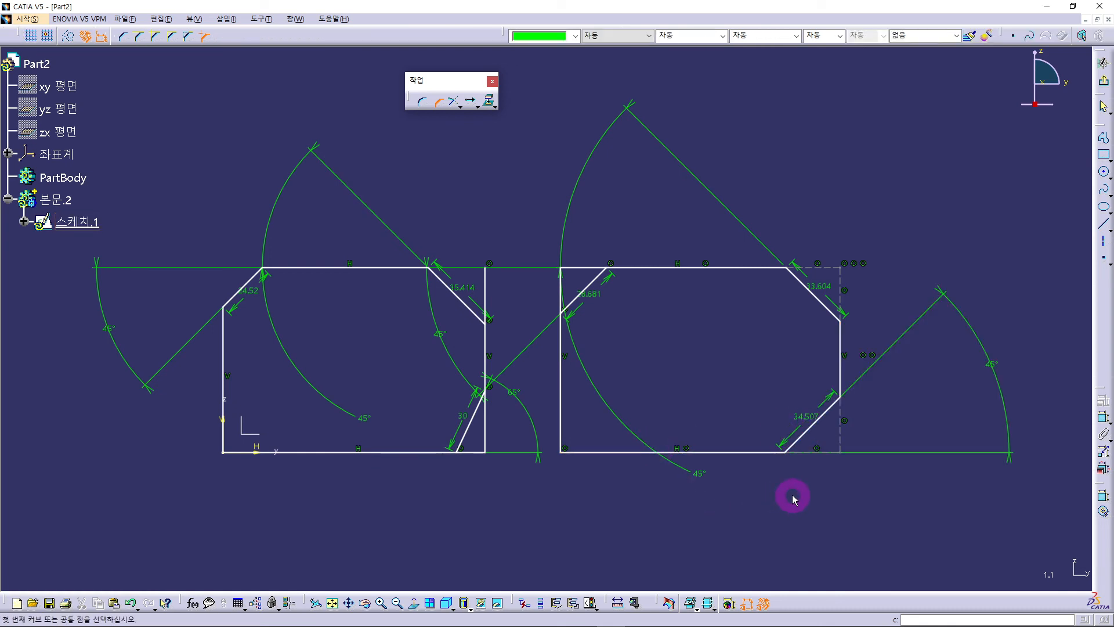
Step: Sketch a horizontal line about 99 mm long above the right rectangle and a vertical line about 90 mm long crossing its middle
left_click(199, 34)
mouse_move(874, 213)
middle_mouse_down()
mouse_move(874, 280)
mouse_move(772, 291)
mouse_move(812, 295)
middle_mouse_up()
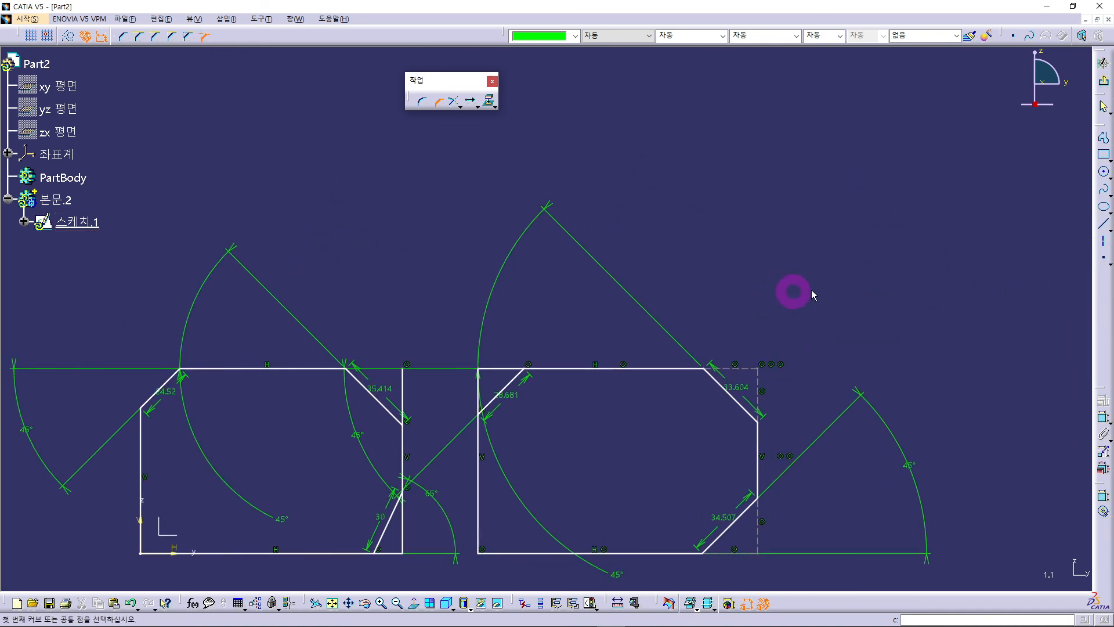
left_click(1103, 224)
left_click(676, 220)
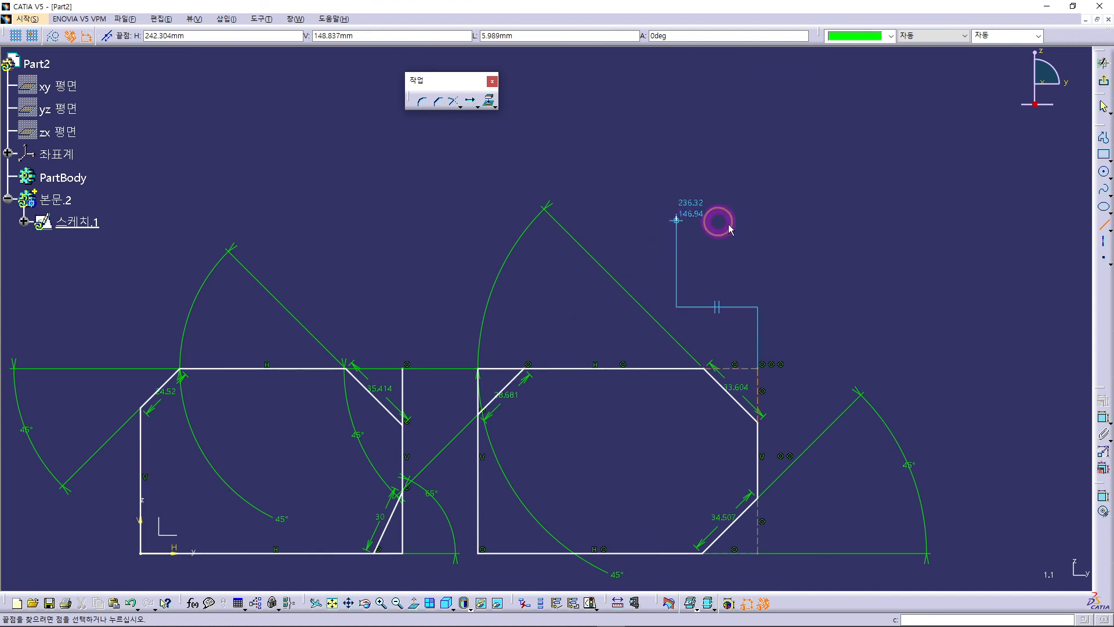
left_click(902, 217)
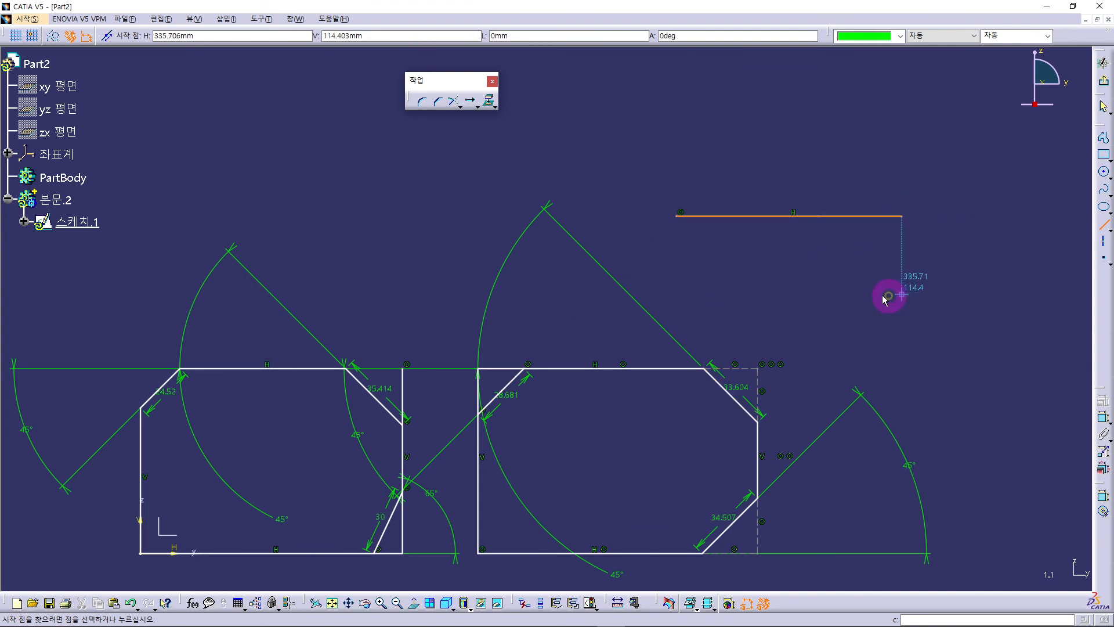
left_click(787, 112)
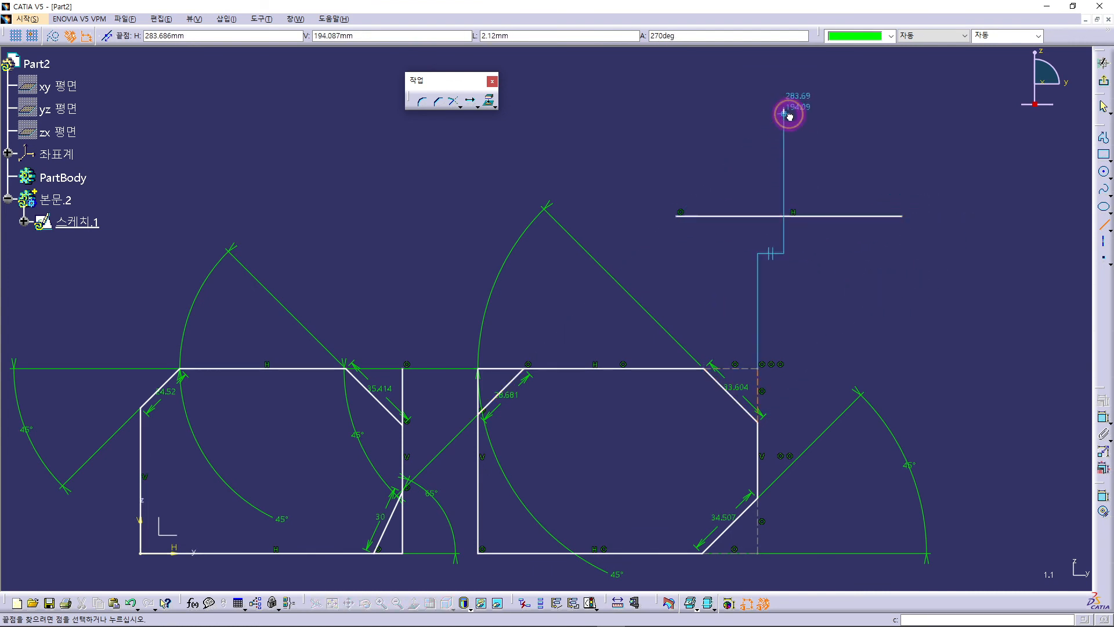
left_click(784, 312)
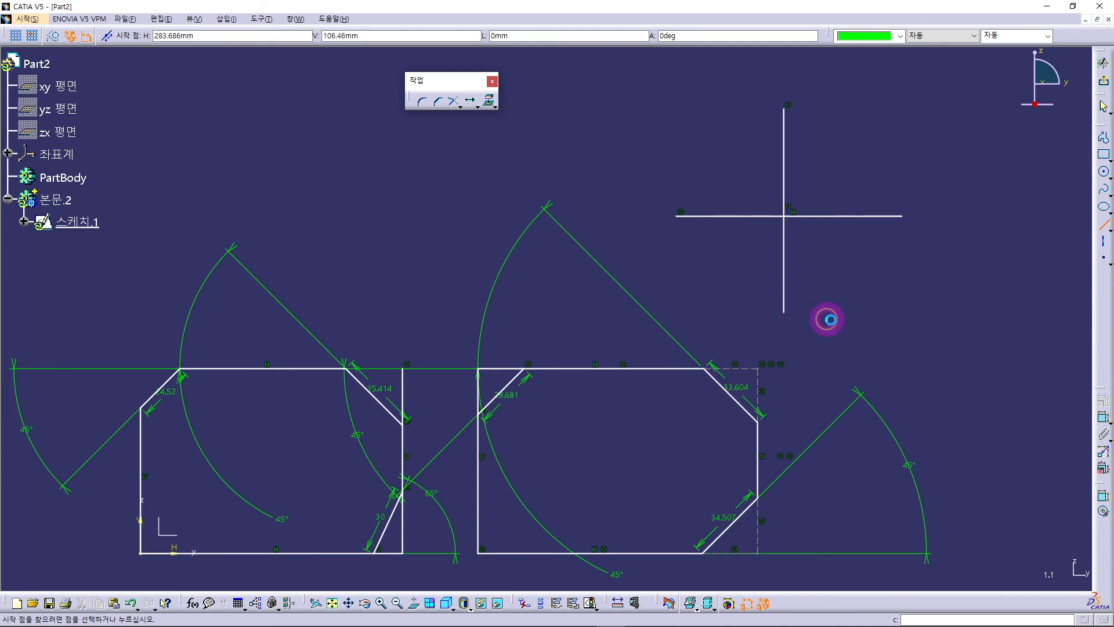
key("Escape")
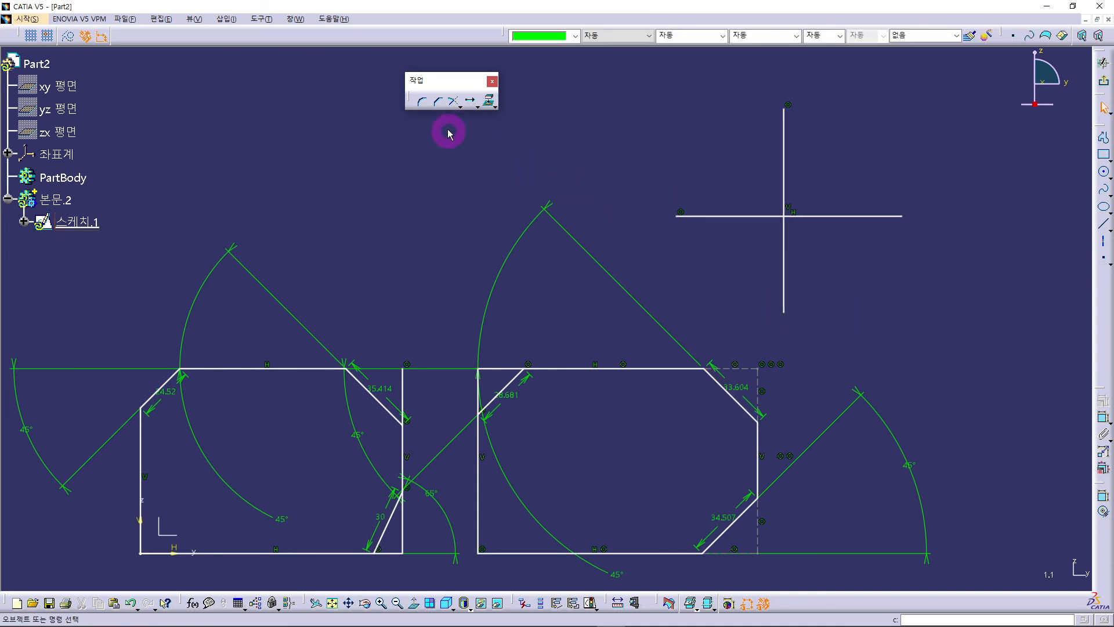
Step: Try chamfering the crossing lines' upper-left quadrant at 45°, about 31.6 mm long, with the construction lines trim option
left_click(439, 104)
left_click(439, 104)
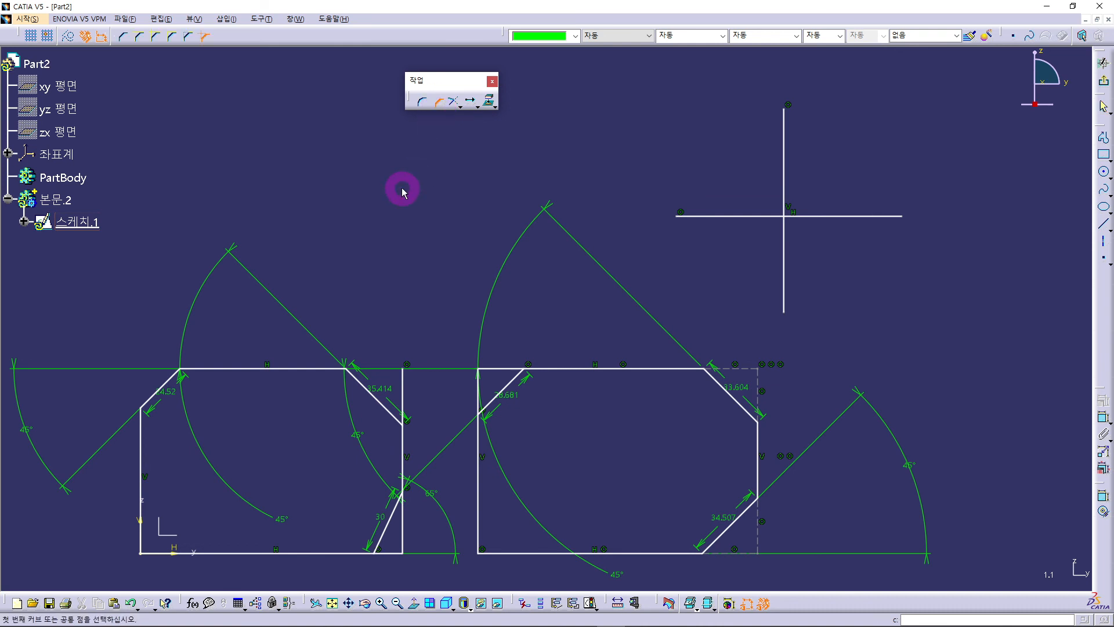
left_click(188, 39)
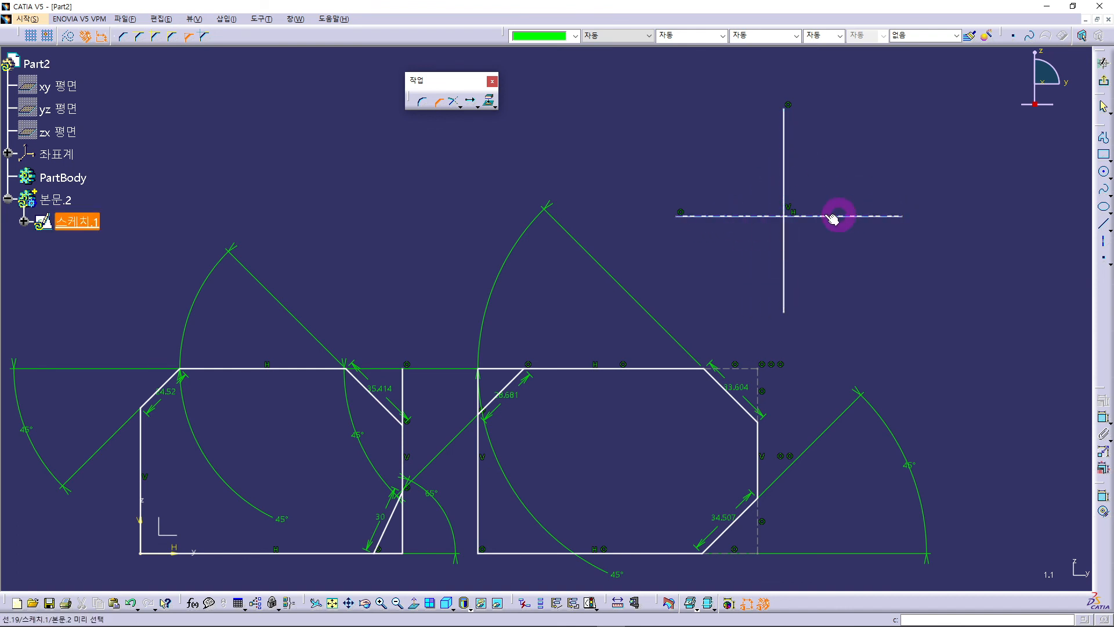
left_click(744, 217)
left_click(783, 182)
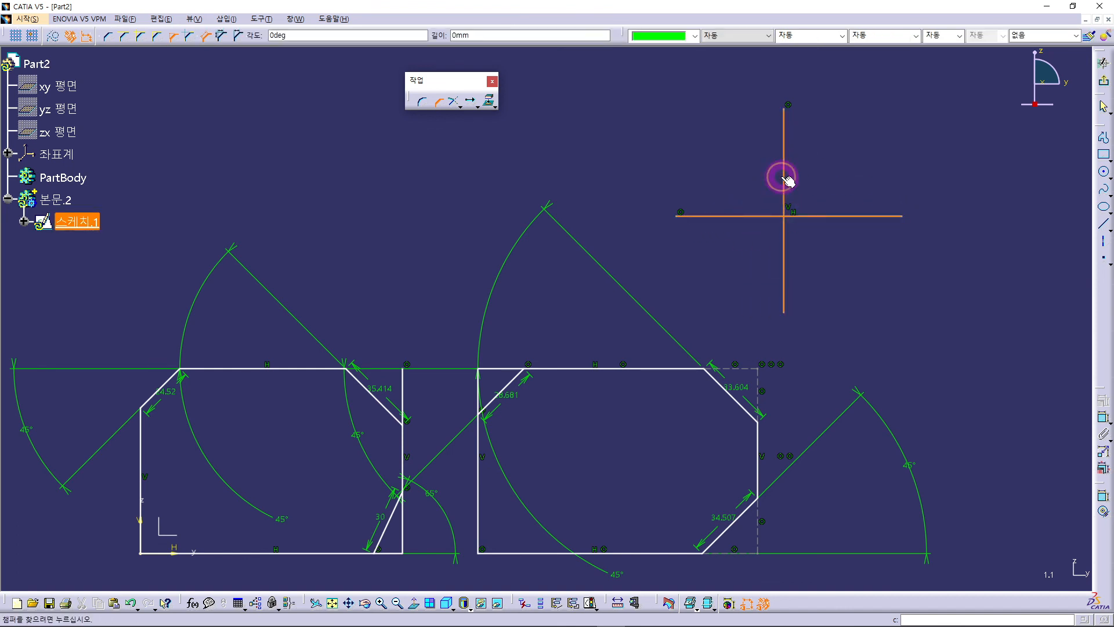
left_click(765, 192)
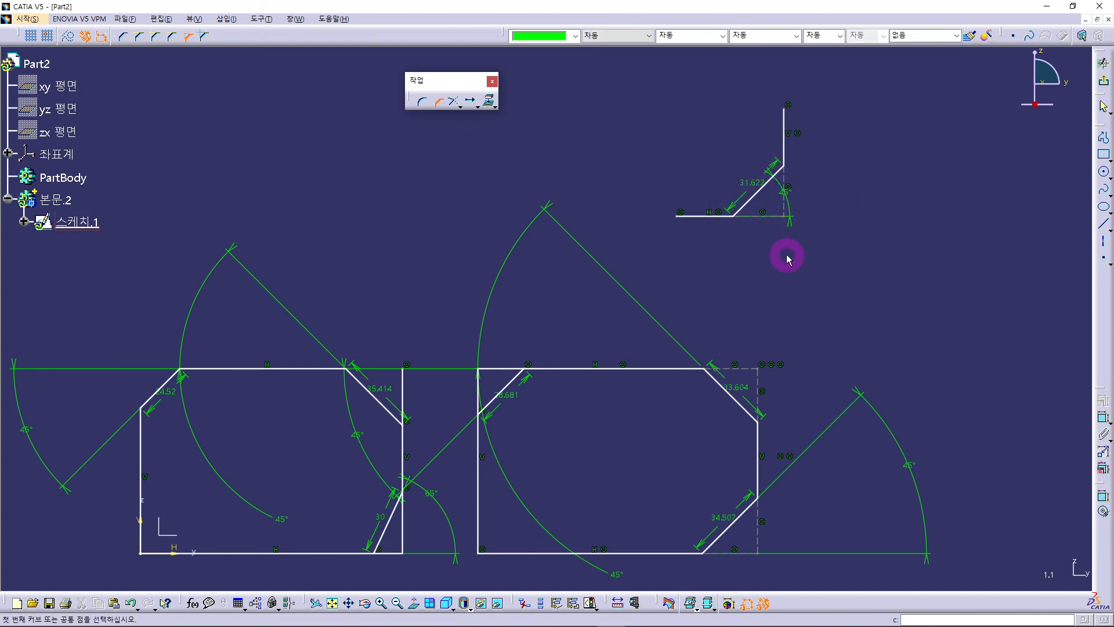
key("Escape")
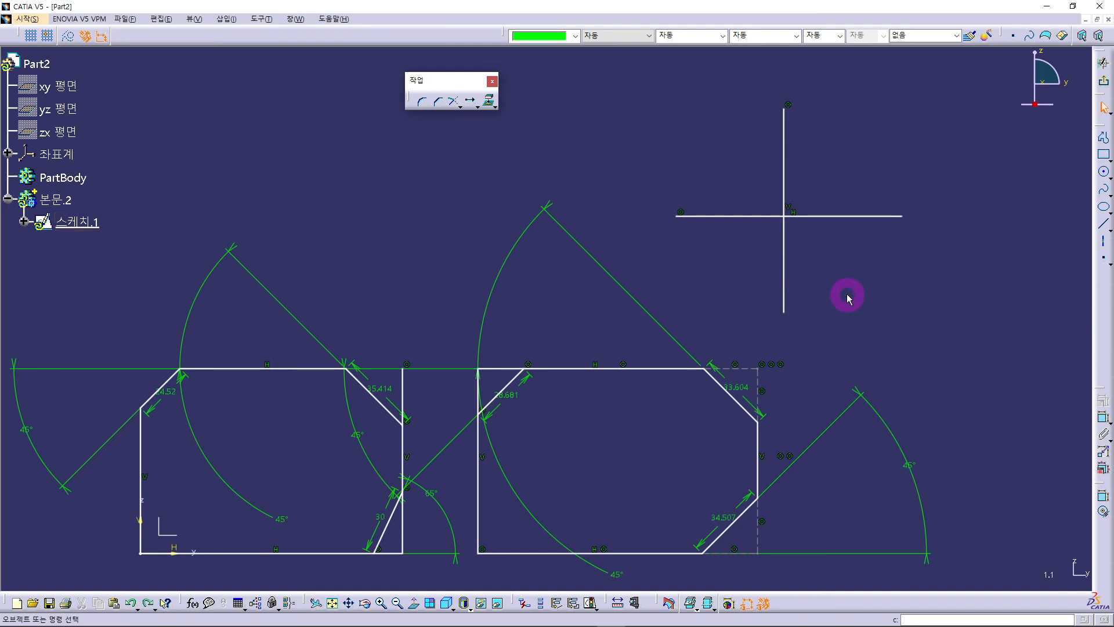
Step: Chamfer the crossing lines' lower-right quadrant at 45°, about 35 mm long, with the construction lines no-trim option
left_click(438, 105)
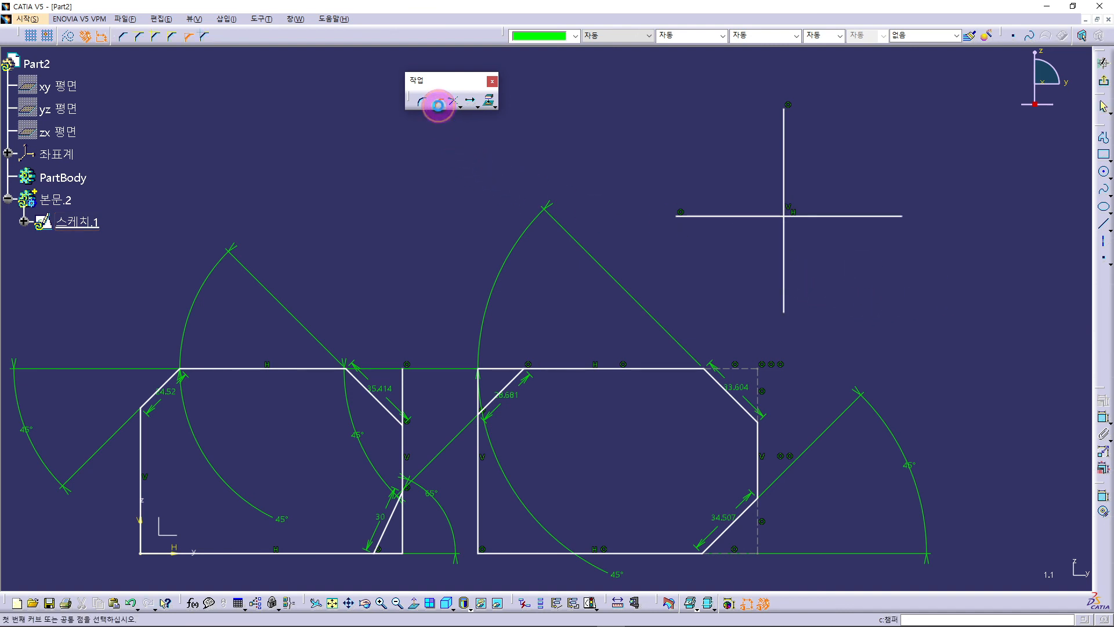
left_click(207, 38)
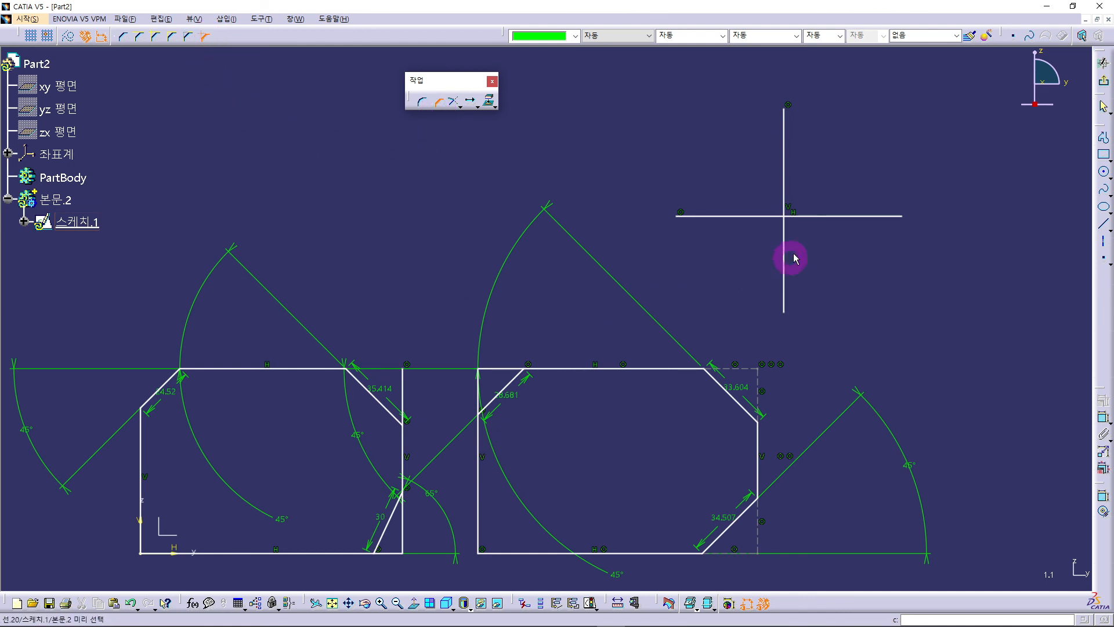
left_click(822, 219)
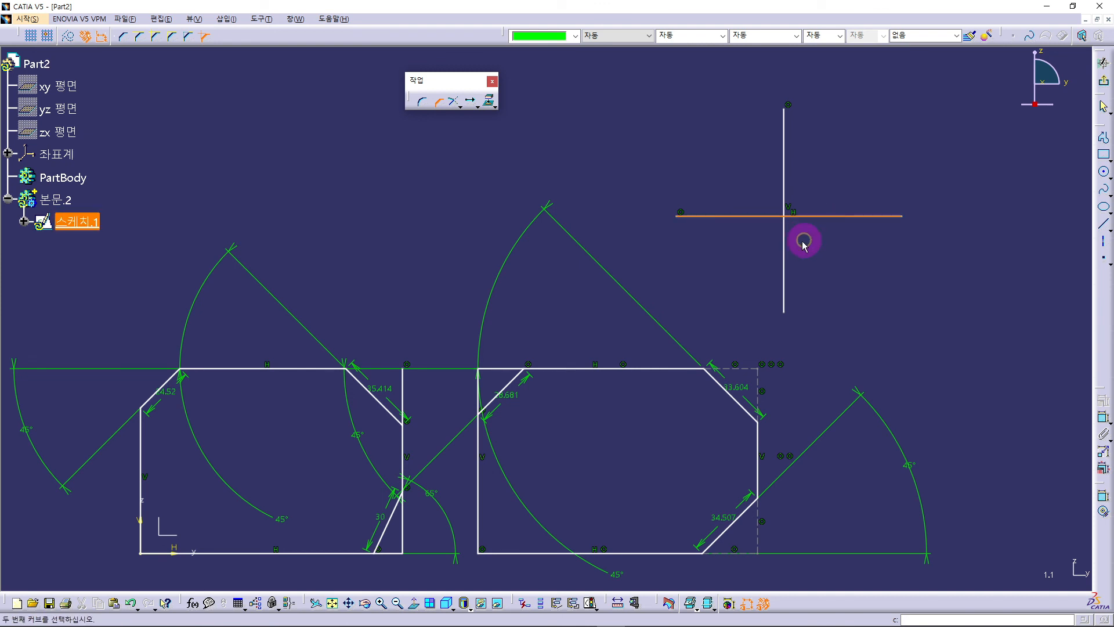
left_click(787, 267)
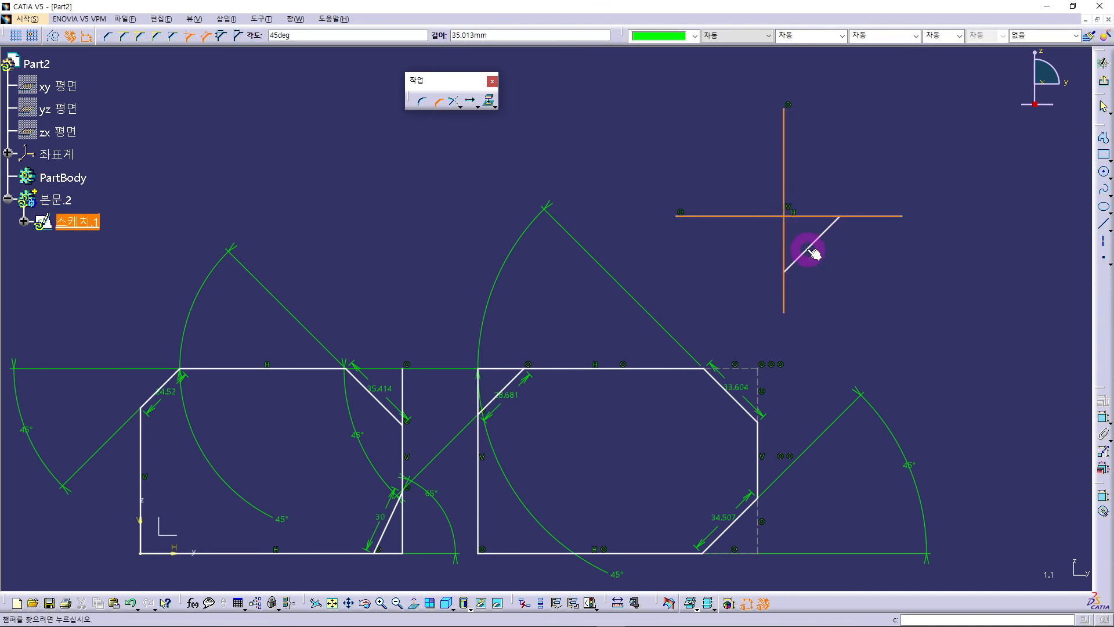
left_click(812, 252)
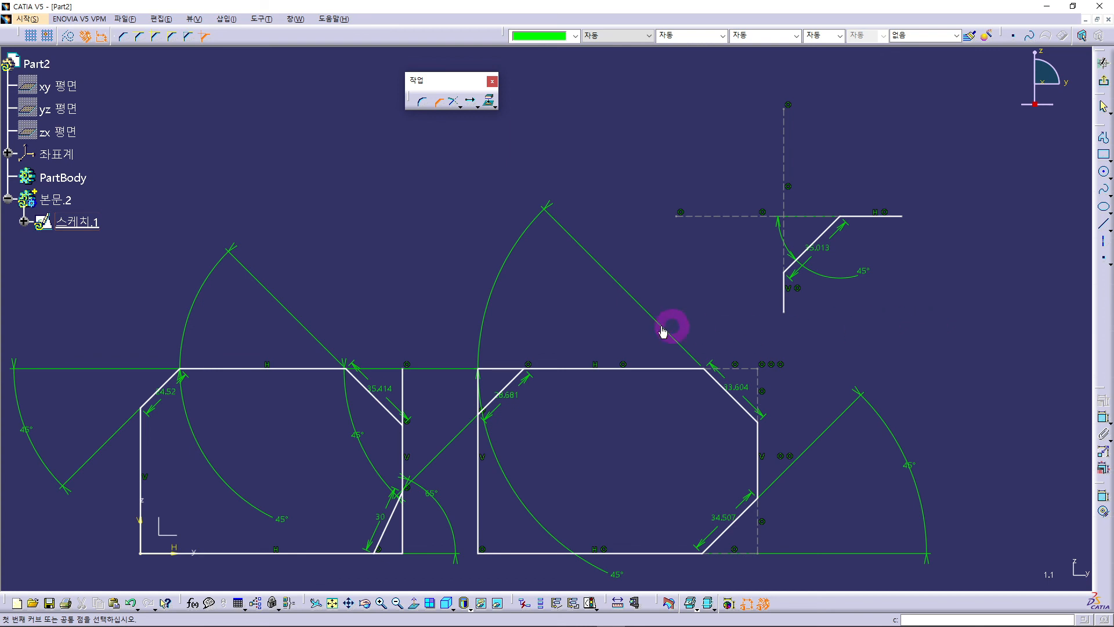
mouse_move(562, 319)
middle_mouse_down()
mouse_move(640, 273)
mouse_move(639, 258)
mouse_move(652, 274)
middle_mouse_up()
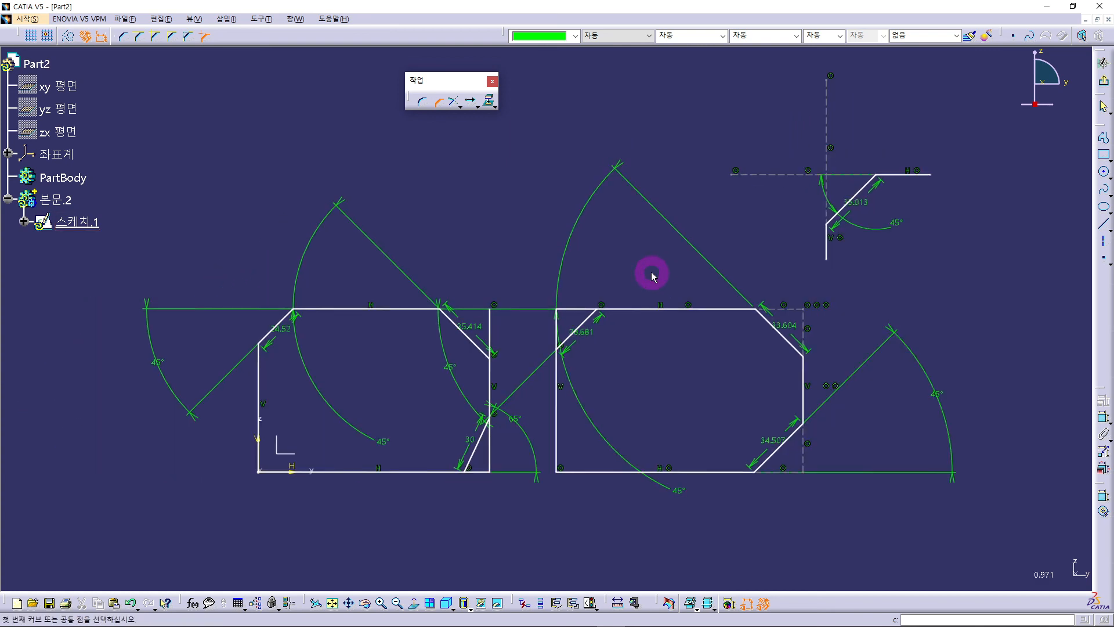